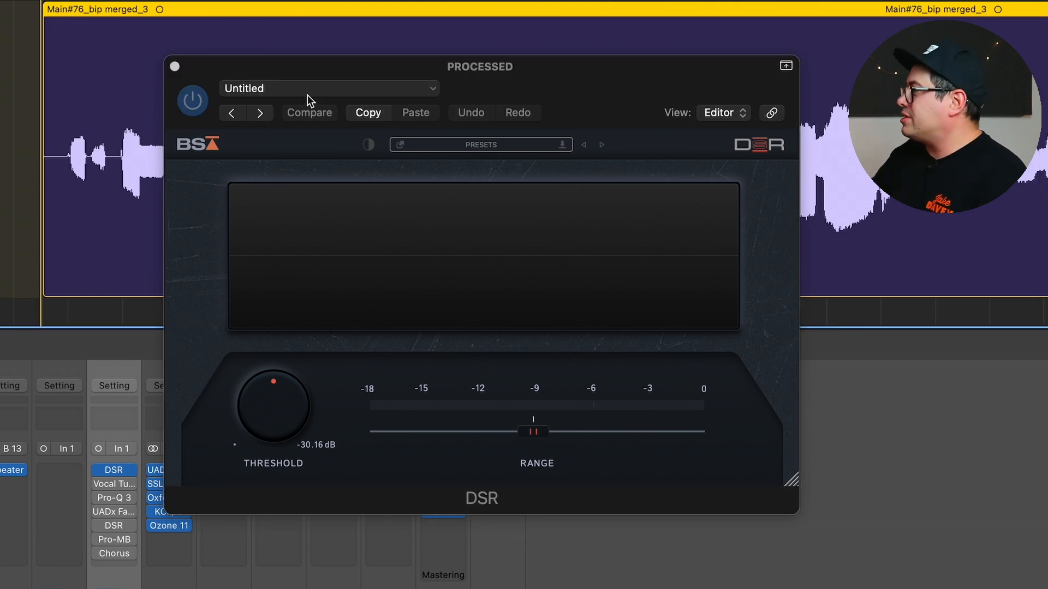
# Play the vocal through the first DSR de-esser, stop playback and examine its gain reduction range
pyautogui.press('space')
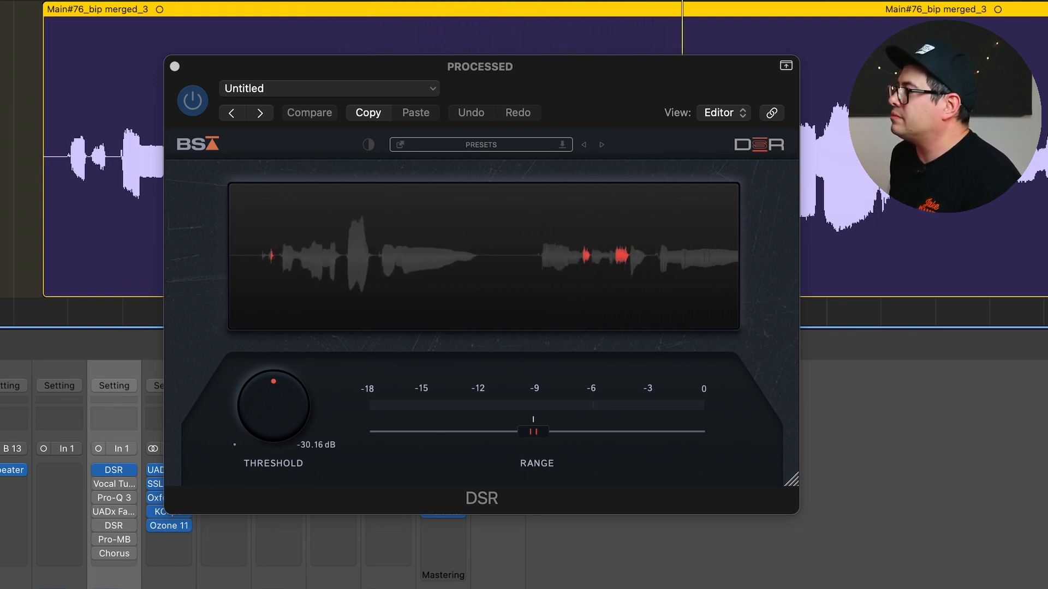
pyautogui.press('space')
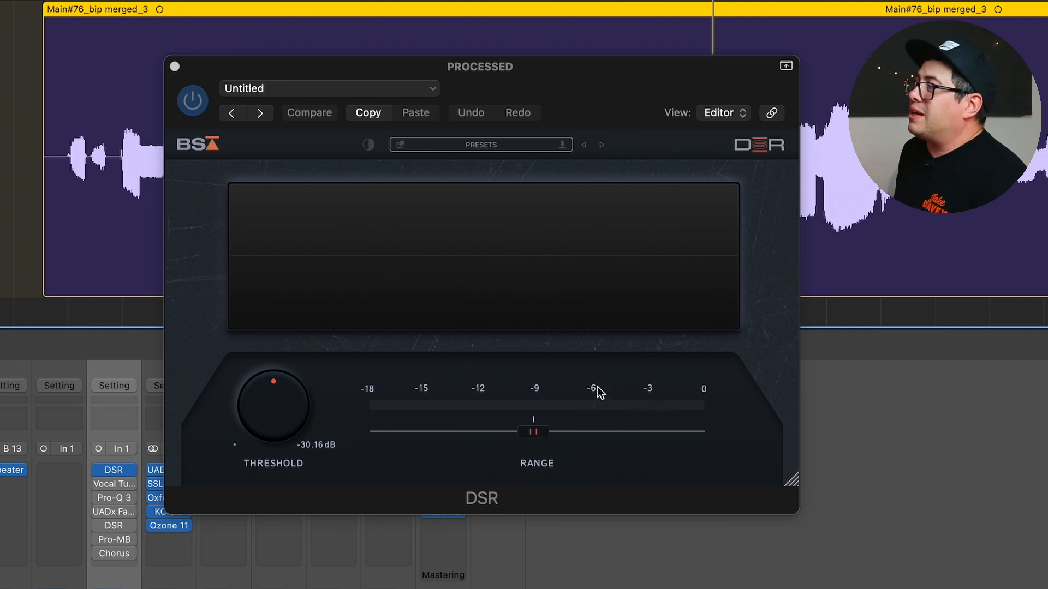
pyautogui.moveTo(538, 390)
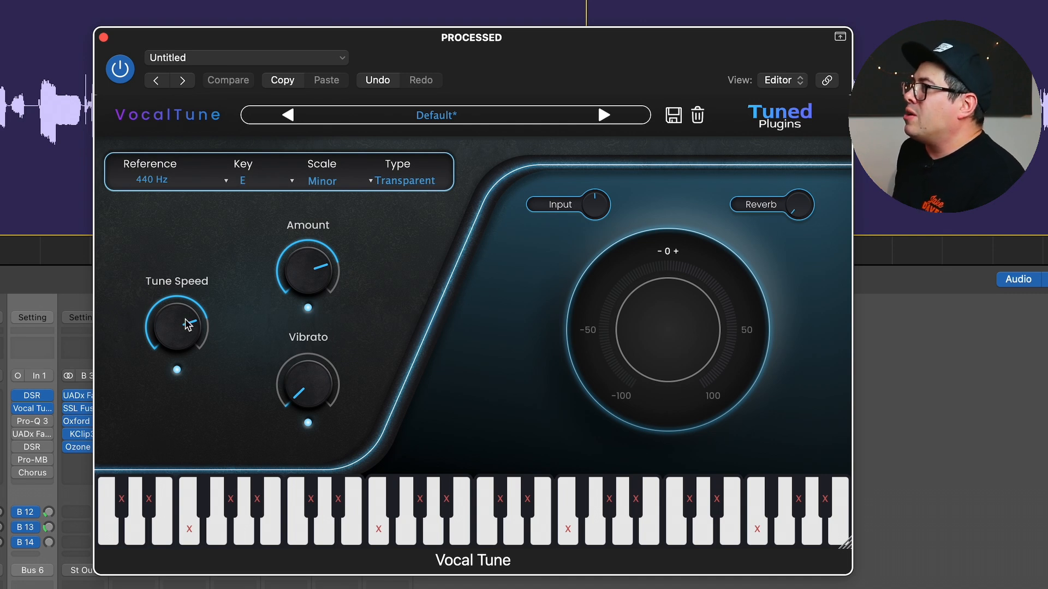
# Examine the Tune Speed and Amount settings of the Vocal Tune plug-in
pyautogui.moveTo(187, 325)
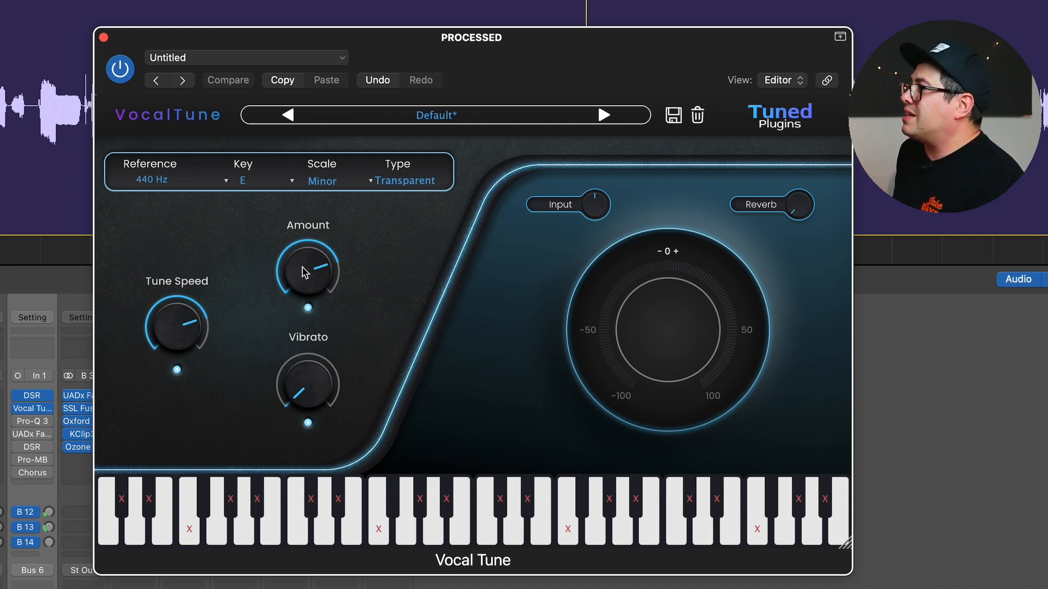
pyautogui.moveTo(305, 272)
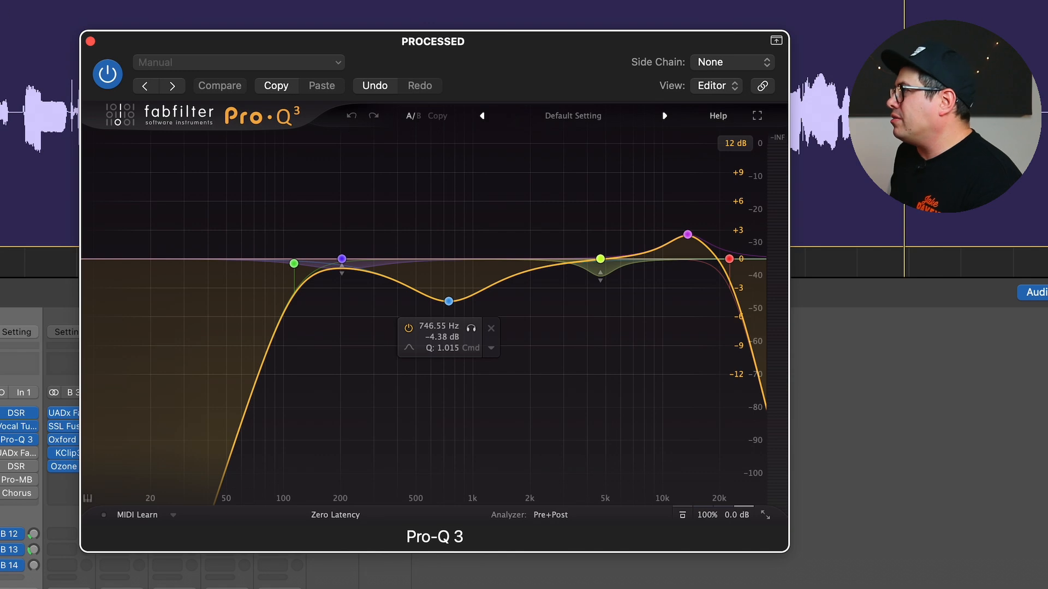
# Play the vocal and repeatedly bypass and re-enable the whole Pro-Q 3 EQ to compare the sound
pyautogui.press('space')
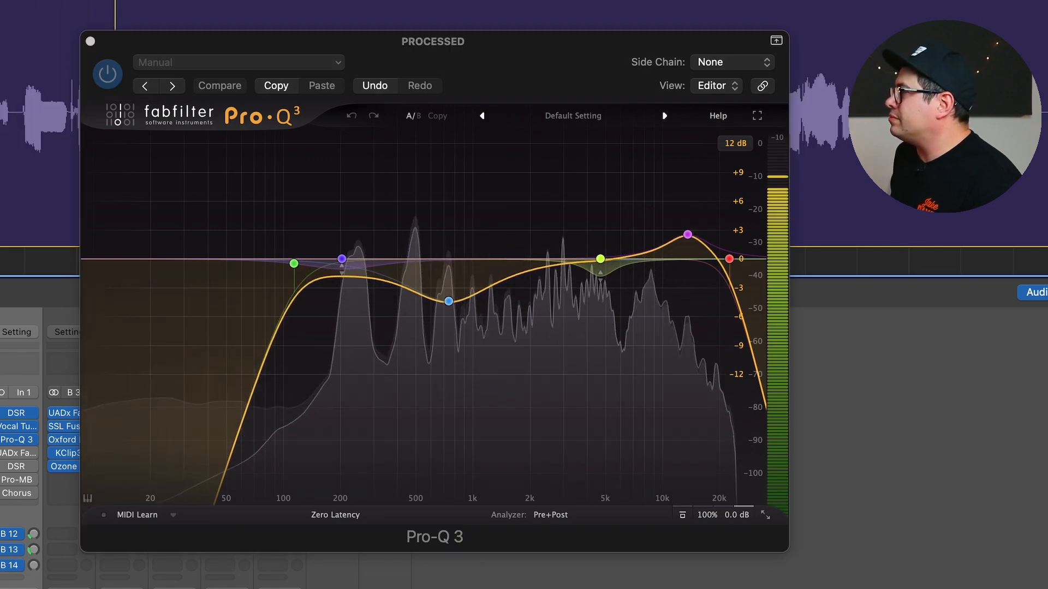
pyautogui.click(683, 517)
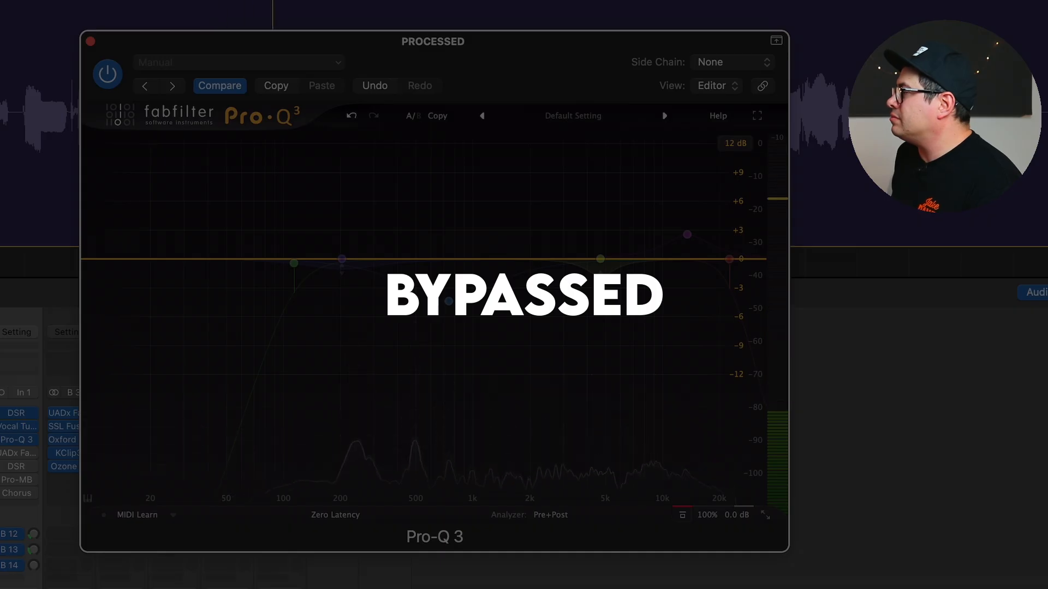
pyautogui.click(682, 516)
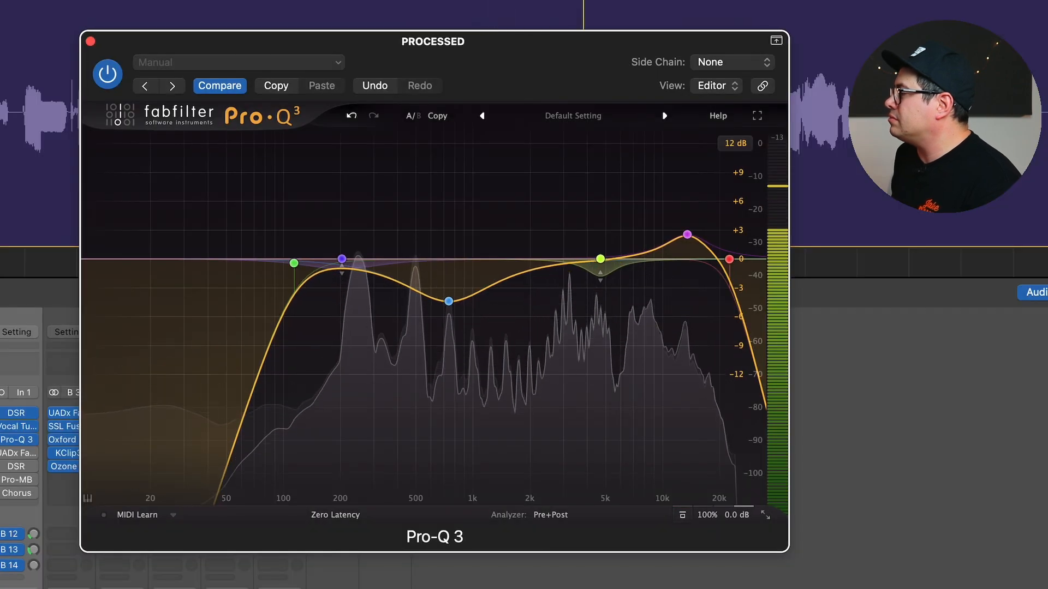
pyautogui.click(682, 517)
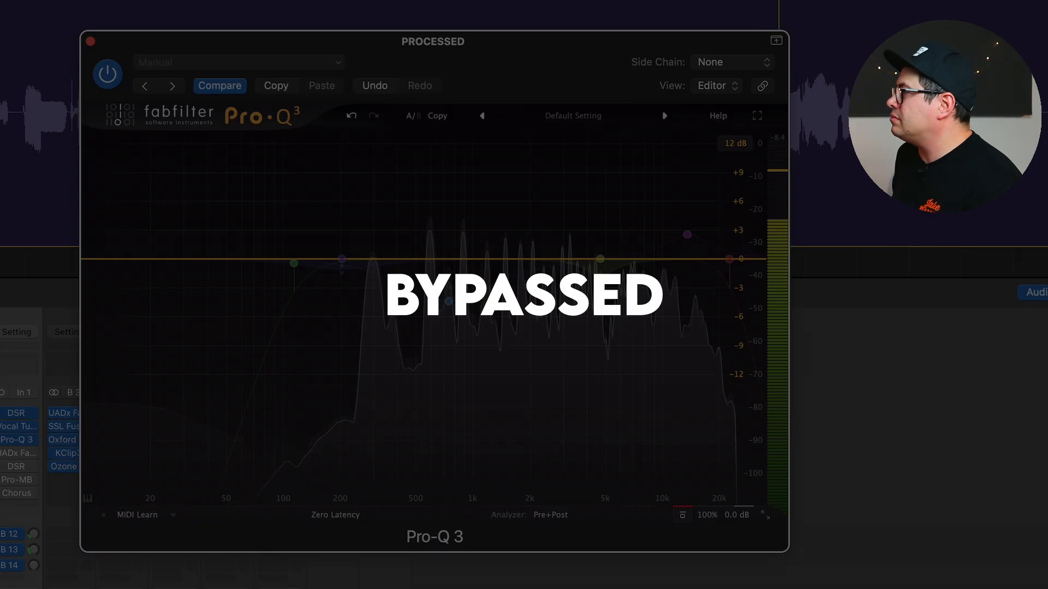
pyautogui.click(682, 516)
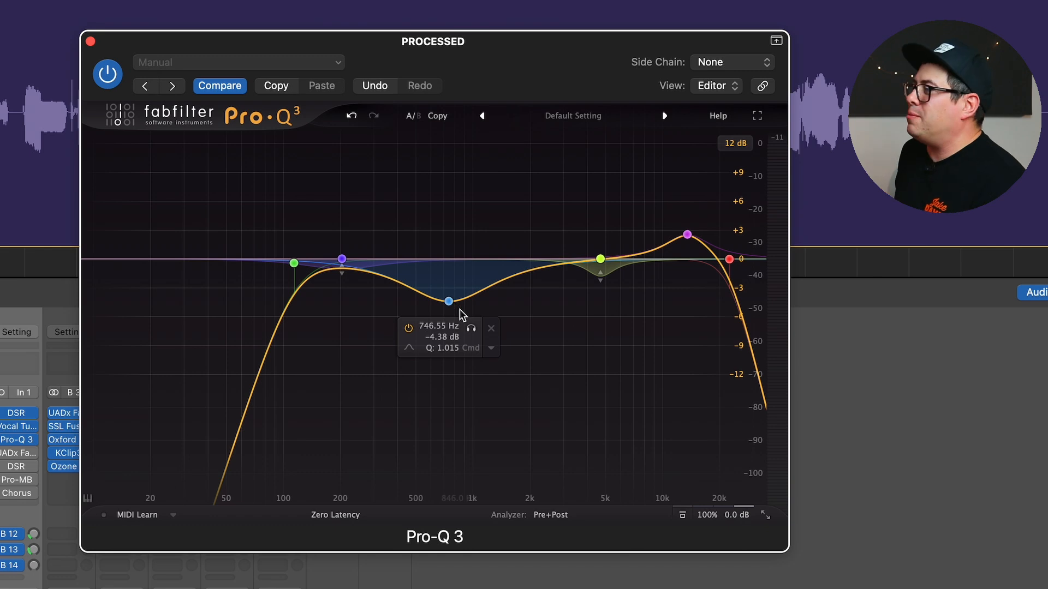
# Shift the mid-range bell cut to 817.06 Hz and -4.50 dB, and compare the playing vocal with that band off and on
pyautogui.moveTo(449, 301)
pyautogui.mouseDown()
pyautogui.moveTo(451, 206)
pyautogui.moveTo(457, 304)
pyautogui.mouseUp()
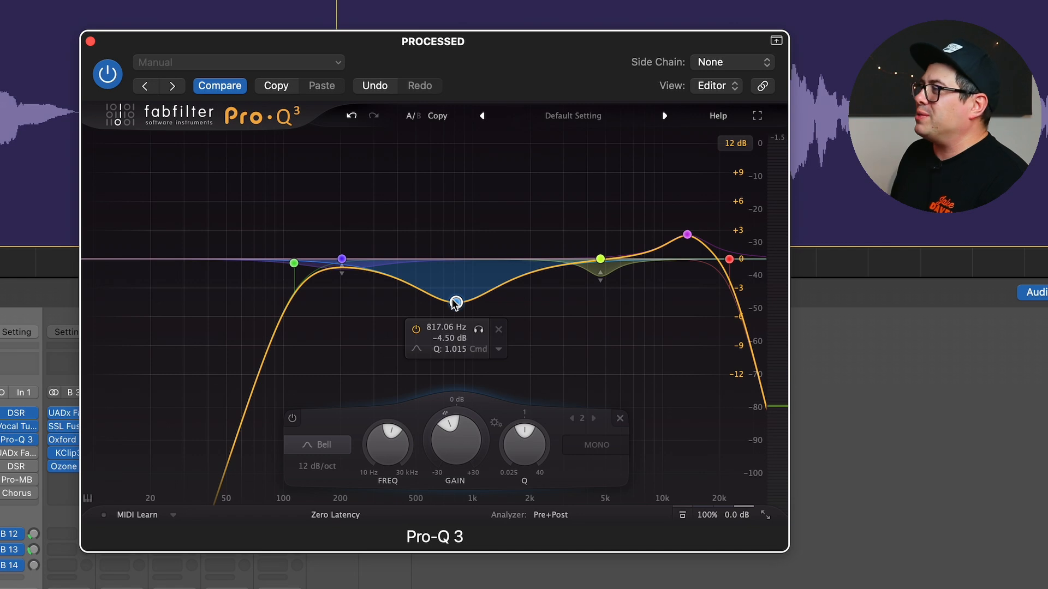
pyautogui.press('space')
pyautogui.doubleClick(456, 303)
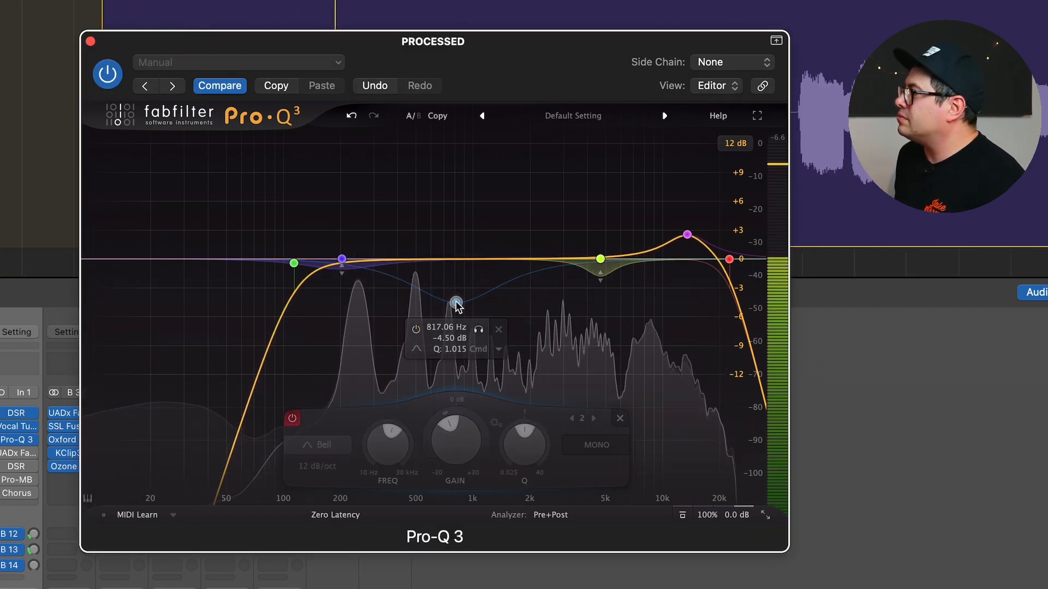
pyautogui.doubleClick(456, 304)
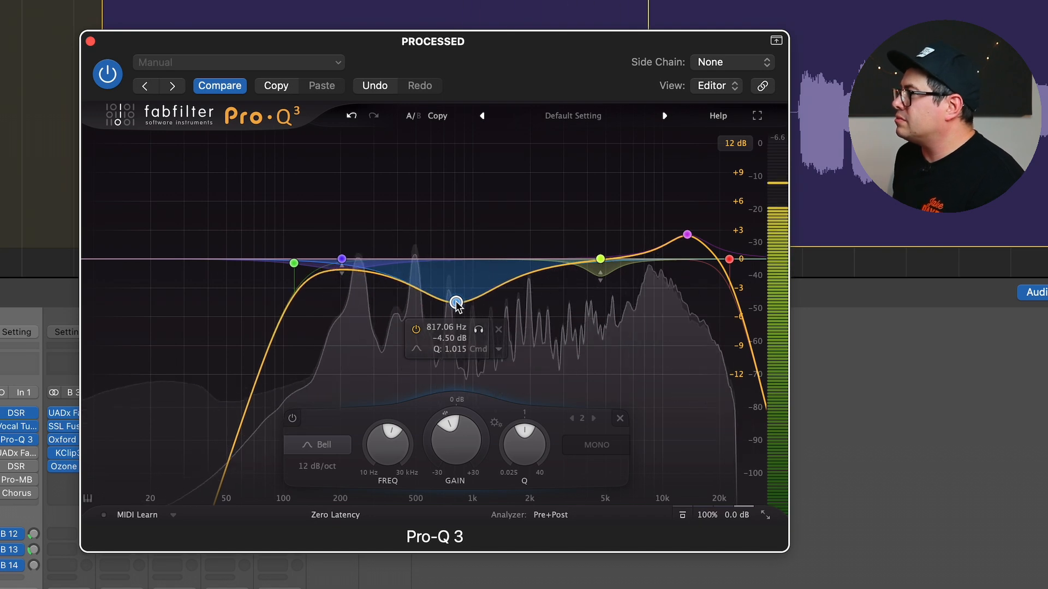
pyautogui.doubleClick(456, 303)
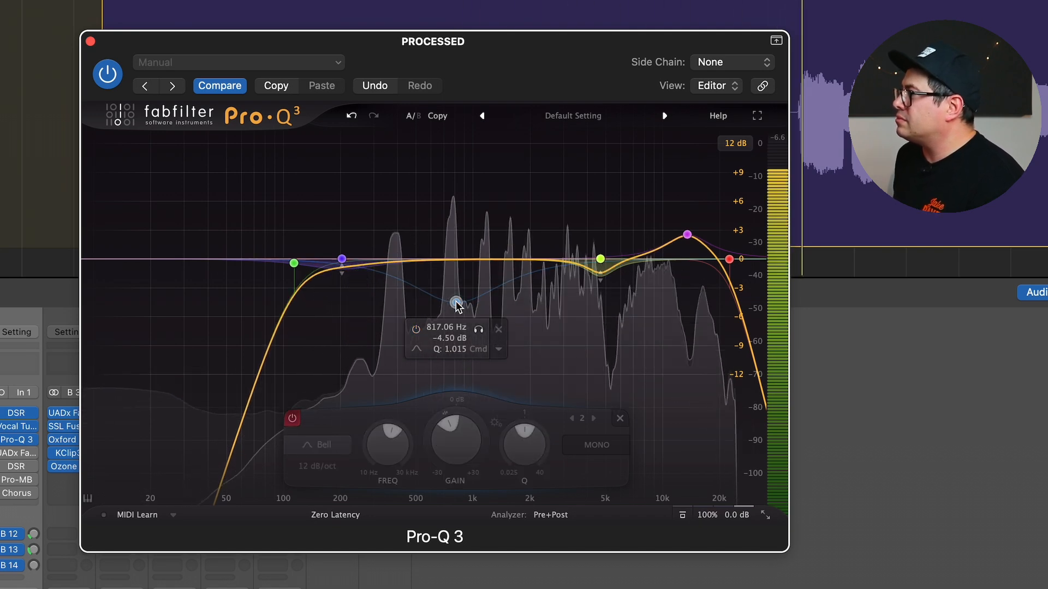
pyautogui.doubleClick(456, 303)
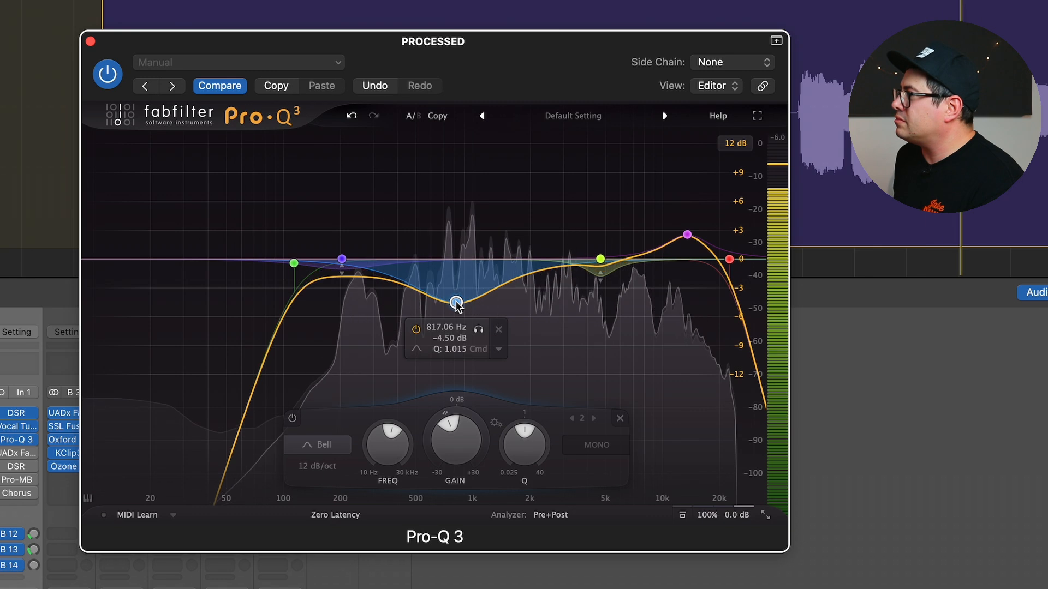
pyautogui.press('space')
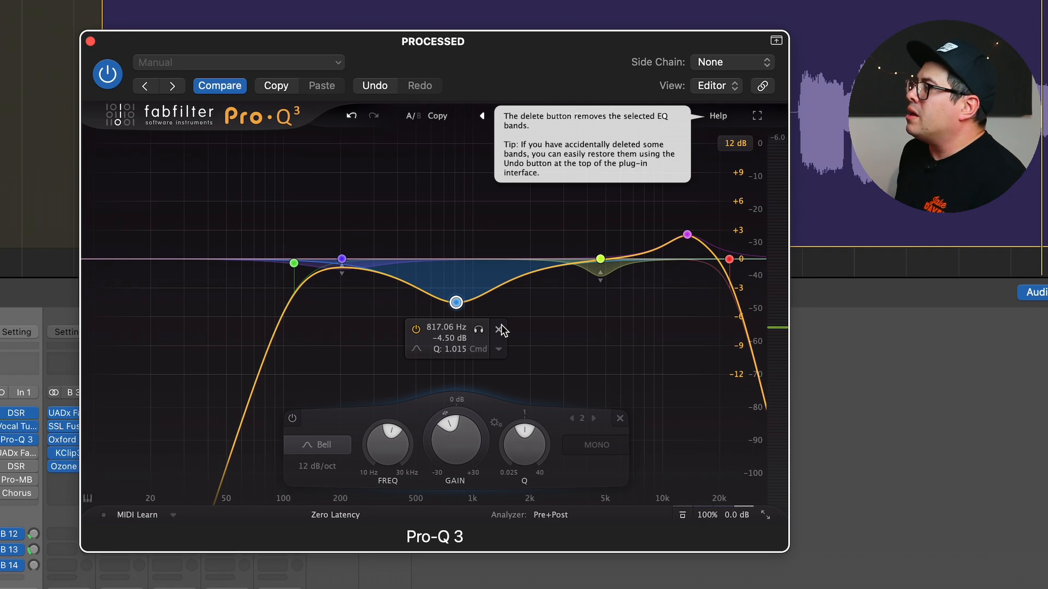
# Select the 13540 Hz boost and compare the playing vocal with that band off and on
pyautogui.click(687, 235)
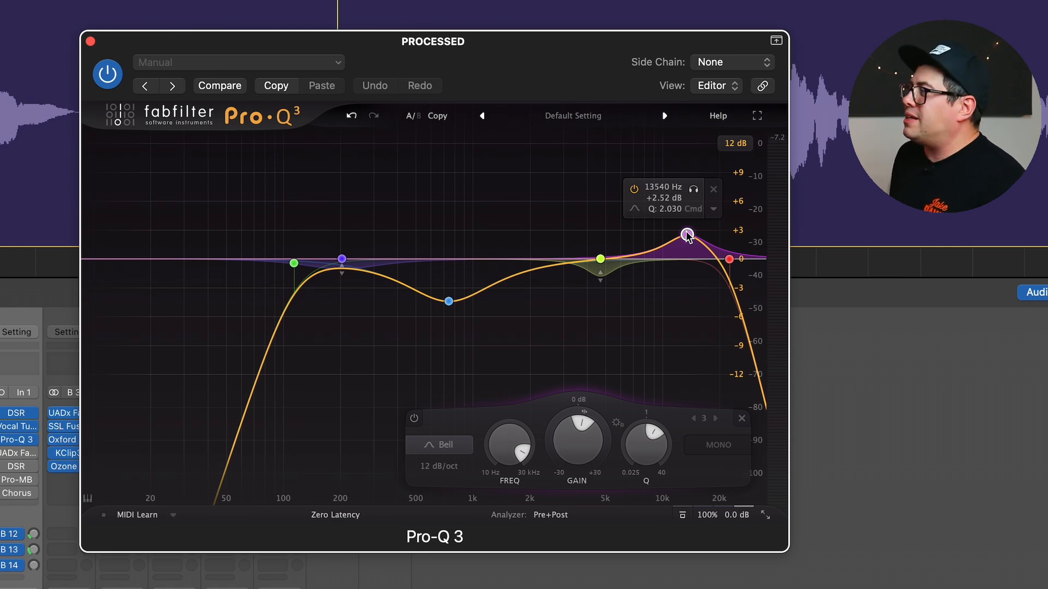
pyautogui.press('space')
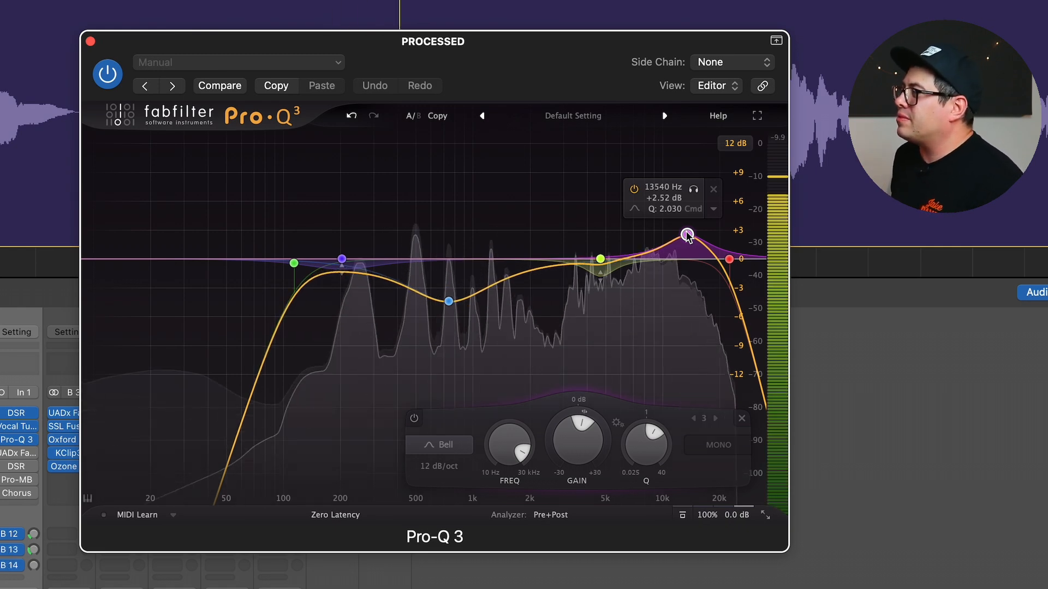
pyautogui.doubleClick(688, 235)
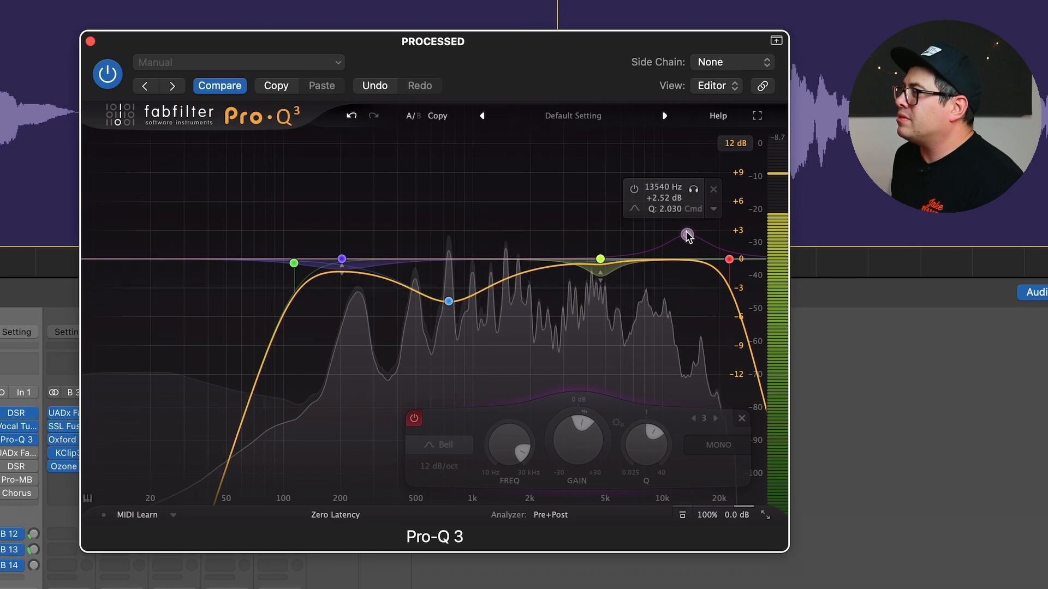
pyautogui.doubleClick(688, 235)
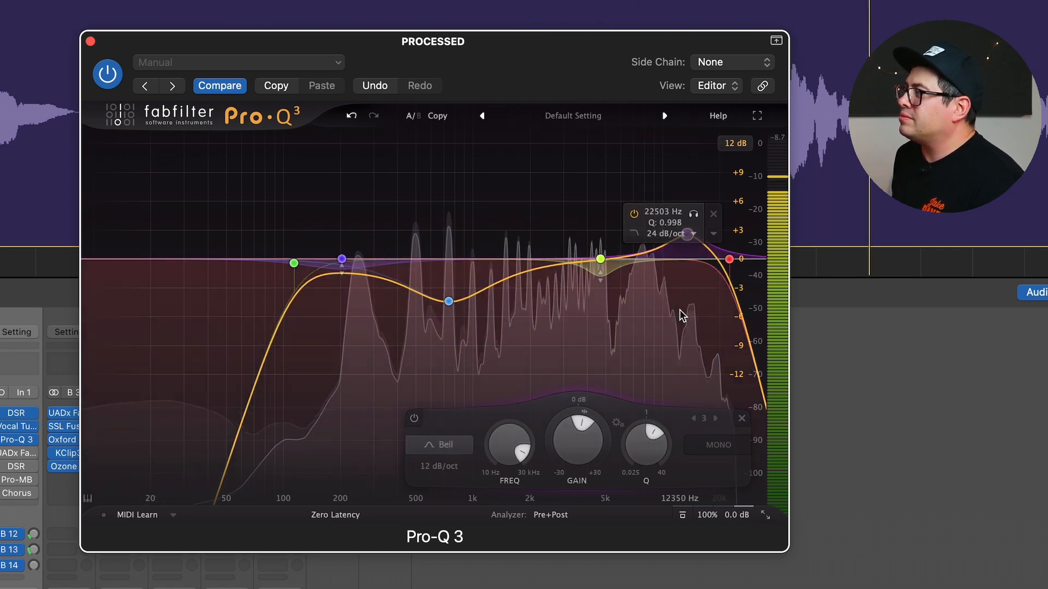
pyautogui.press('space')
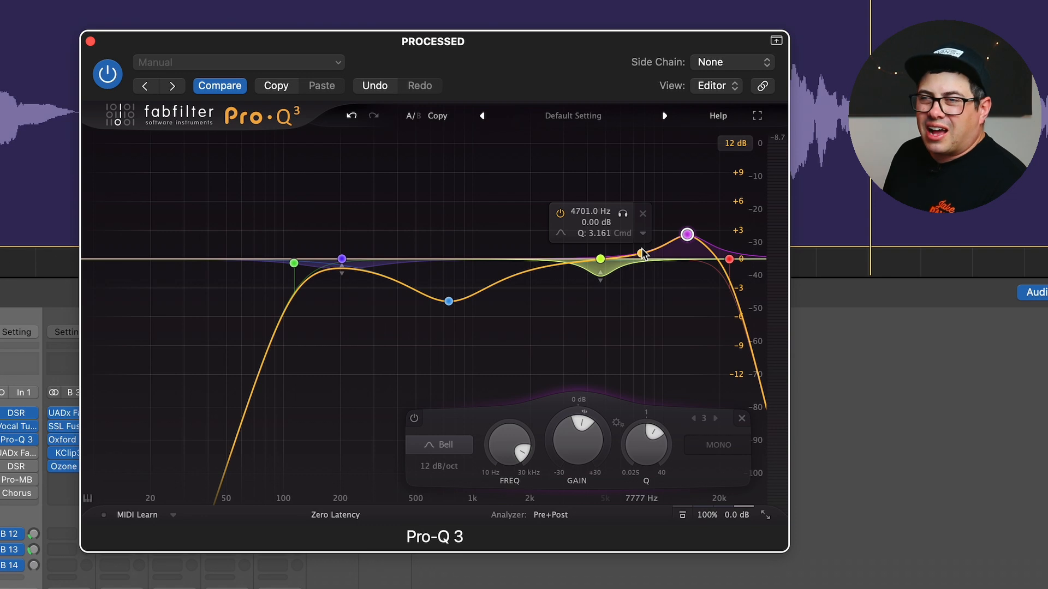
# Select the high cut band and play the vocal to examine the filtering of the lowest and highest frequencies
pyautogui.click(729, 258)
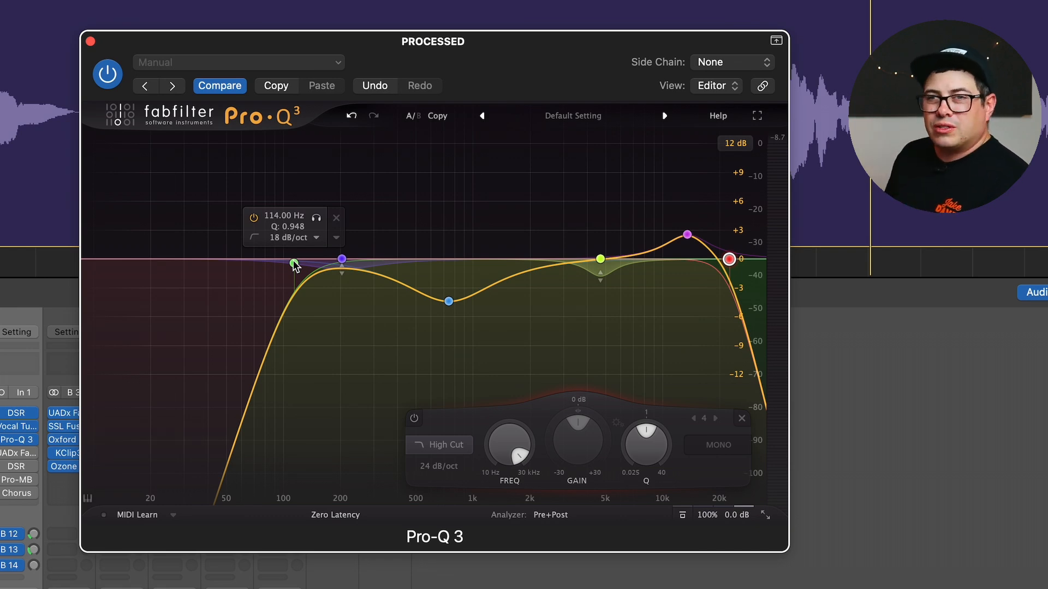
pyautogui.press('space')
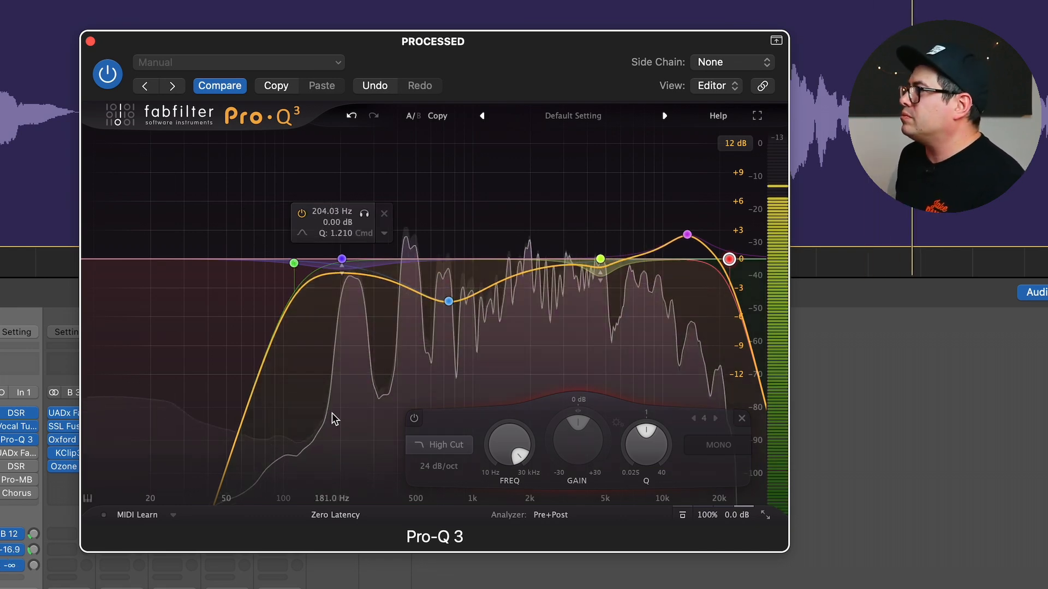
pyautogui.moveTo(343, 427); pyautogui.dragTo(340, 425)
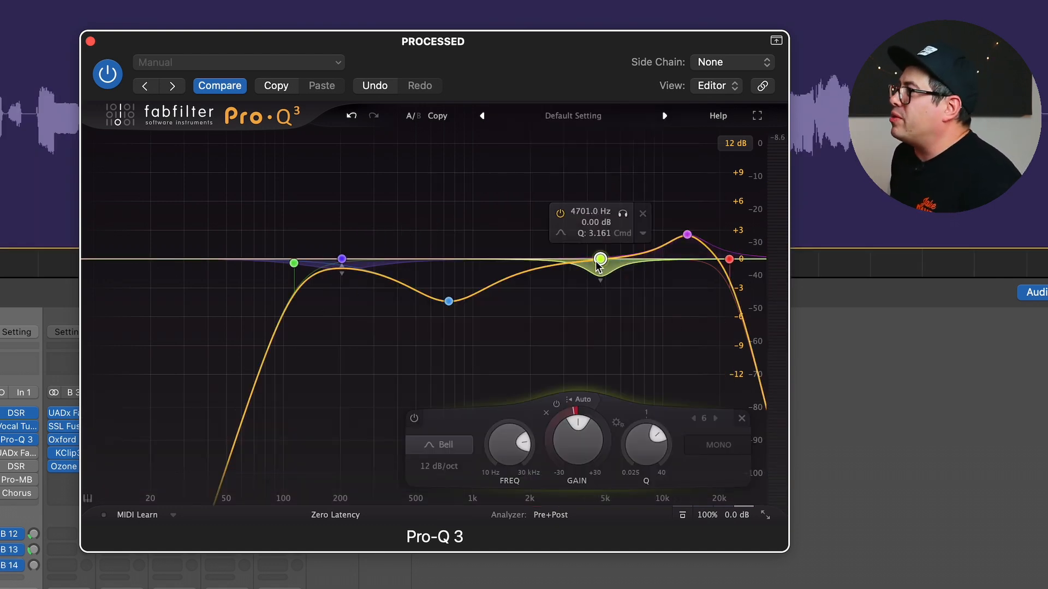
# Inspect the dynamic bands at 4701 Hz and 204 Hz while playing the vocal to observe their gain movement
pyautogui.moveTo(585, 413)
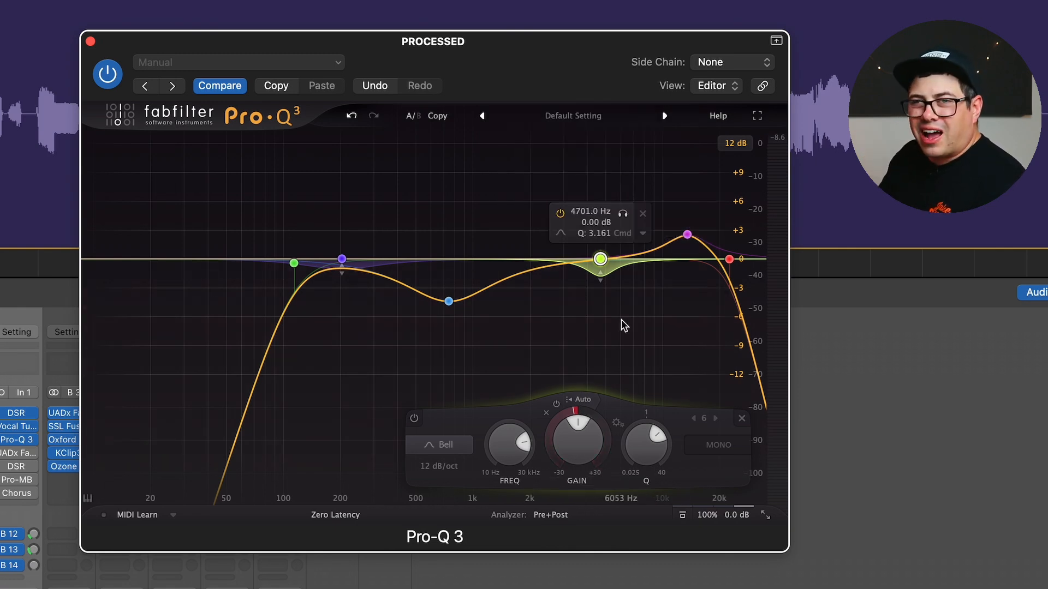
pyautogui.click(342, 259)
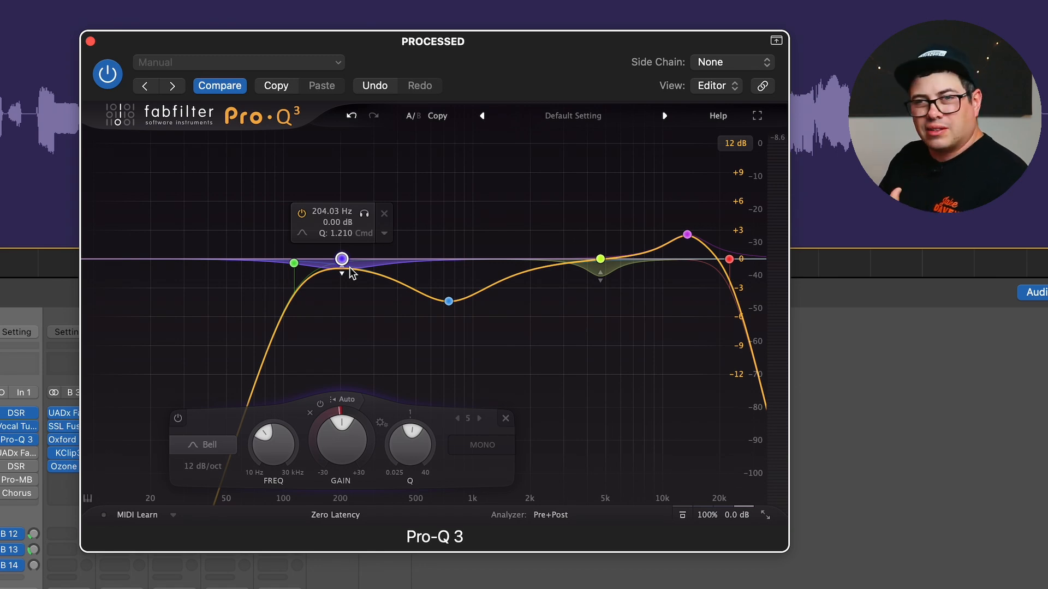
pyautogui.press('space')
pyautogui.moveTo(702, 512)
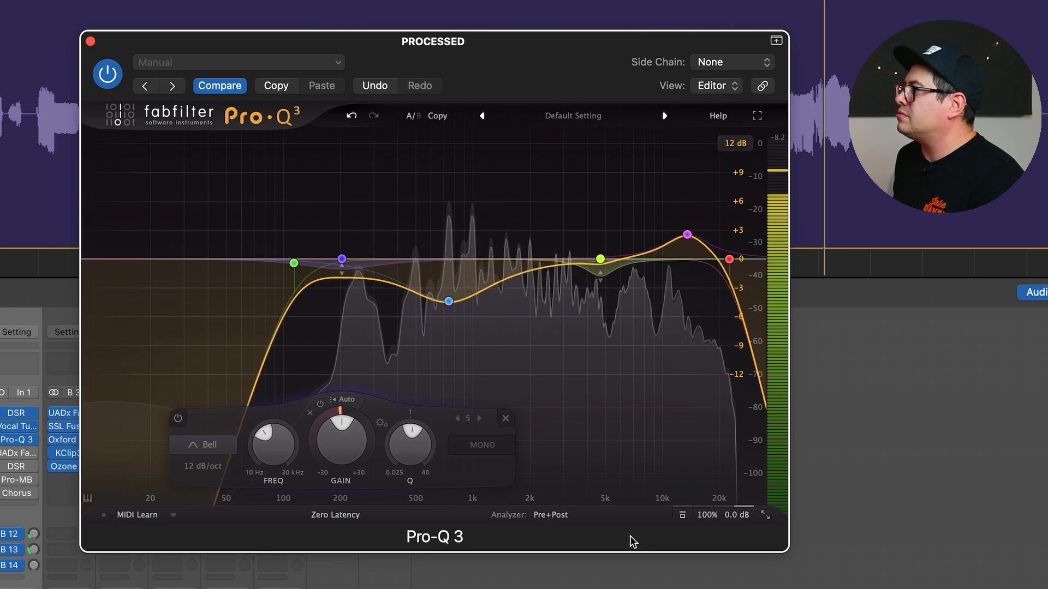
pyautogui.moveTo(582, 260)
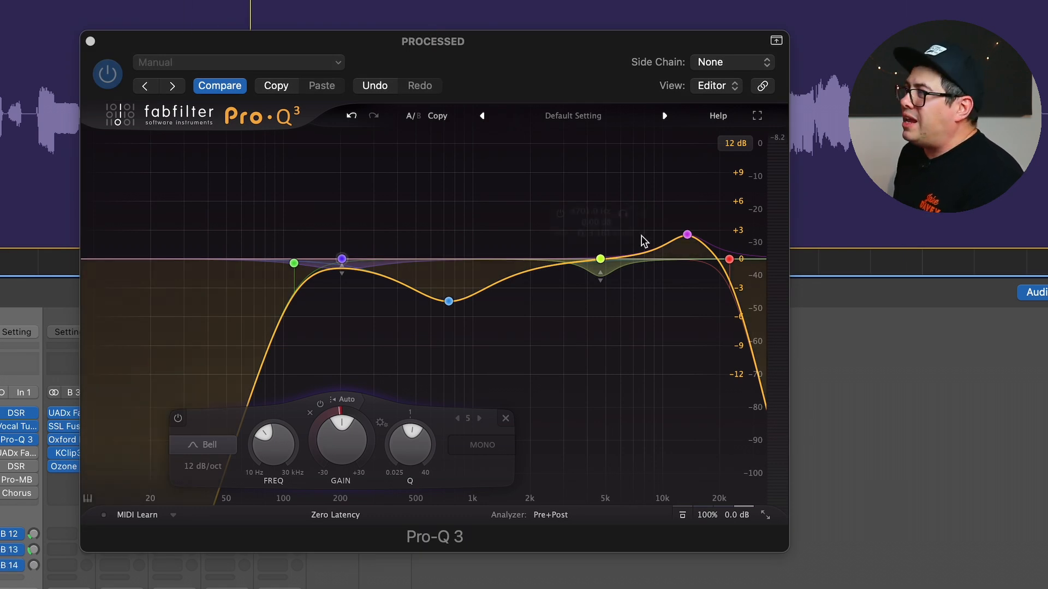
pyautogui.moveTo(600, 240)
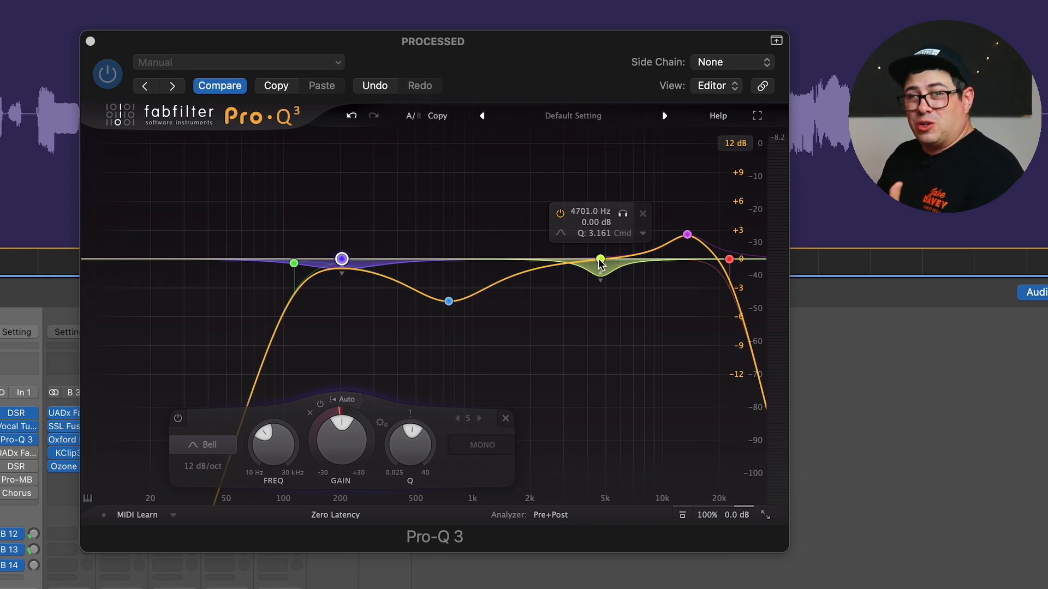
# Open the Fairchild 670 compressor and switch its power off and on to compare the vocal with and without compression
pyautogui.click(18, 453)
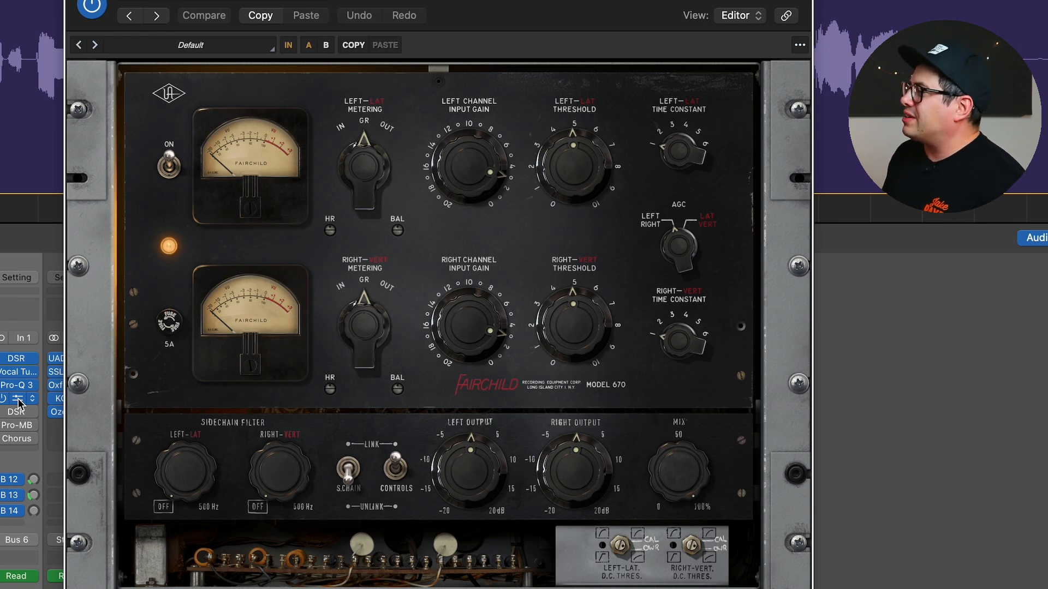
pyautogui.click(465, 156)
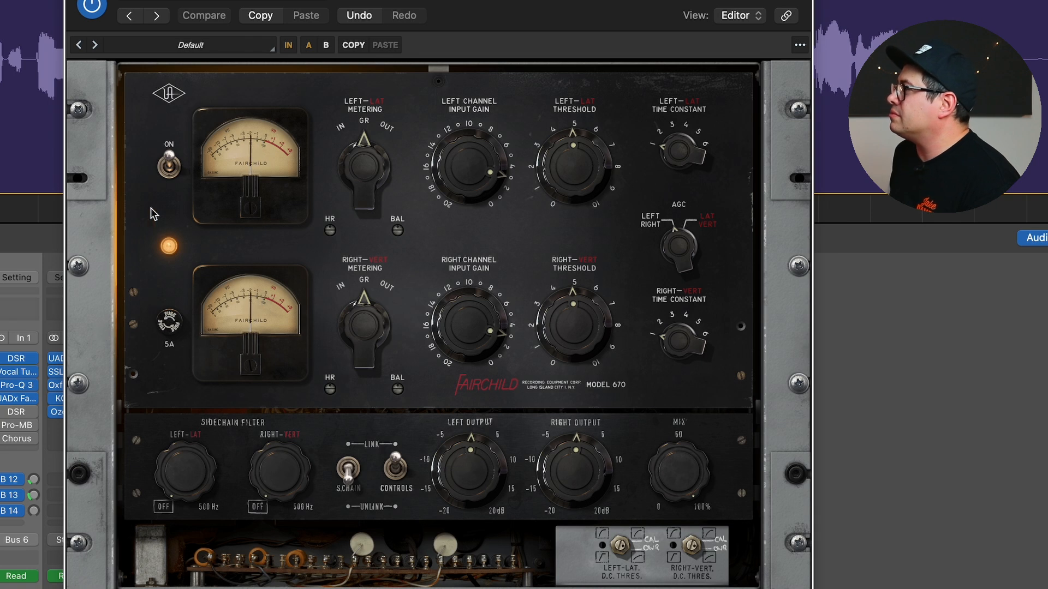
pyautogui.click(170, 174)
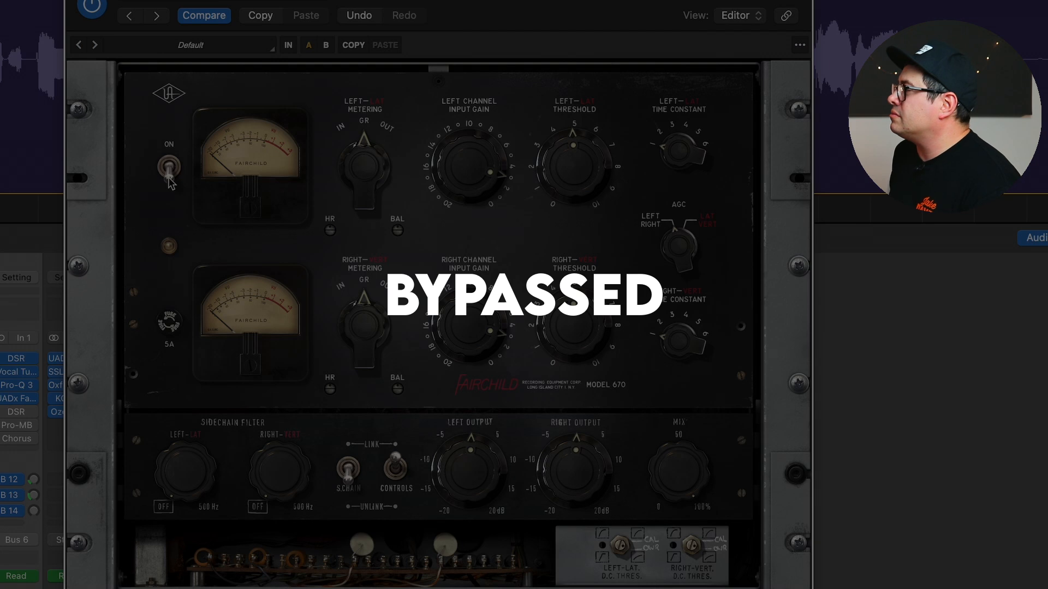
pyautogui.click(170, 179)
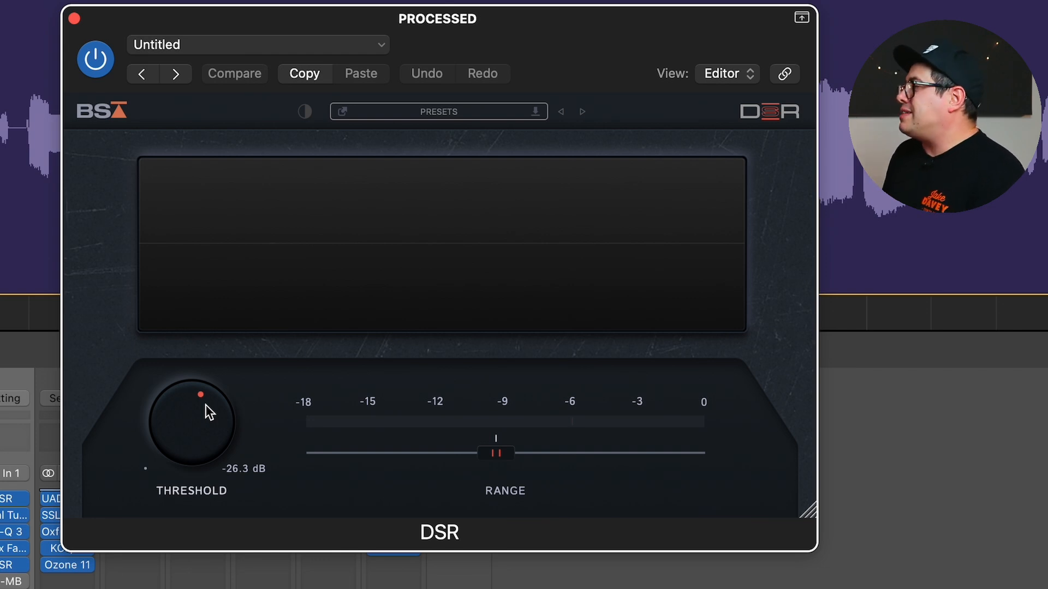
# Review the threshold and range of the second DSR de-esser and play the vocal through it
pyautogui.moveTo(580, 490)
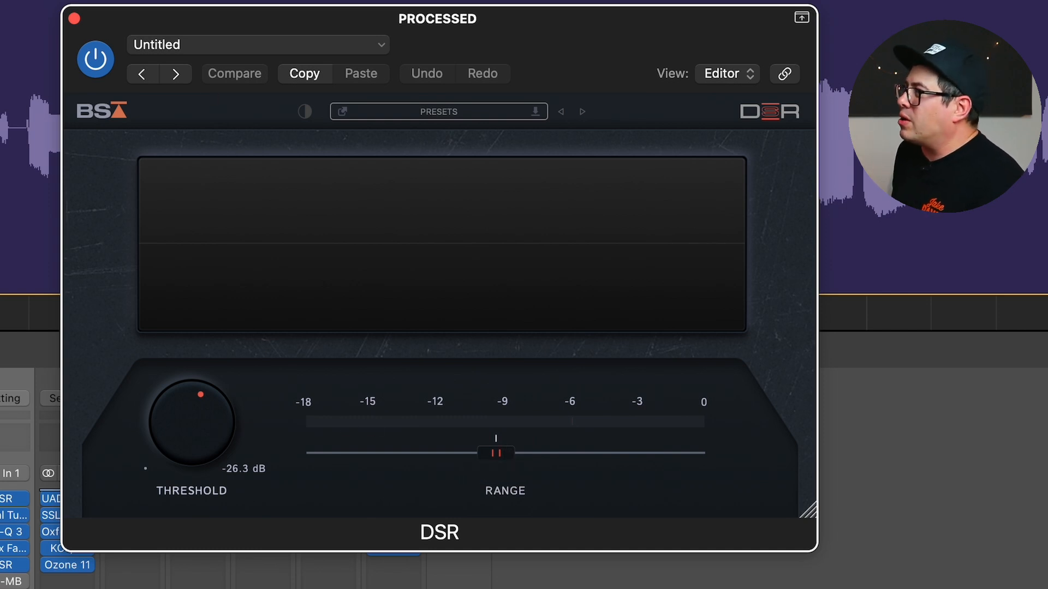
pyautogui.press('space')
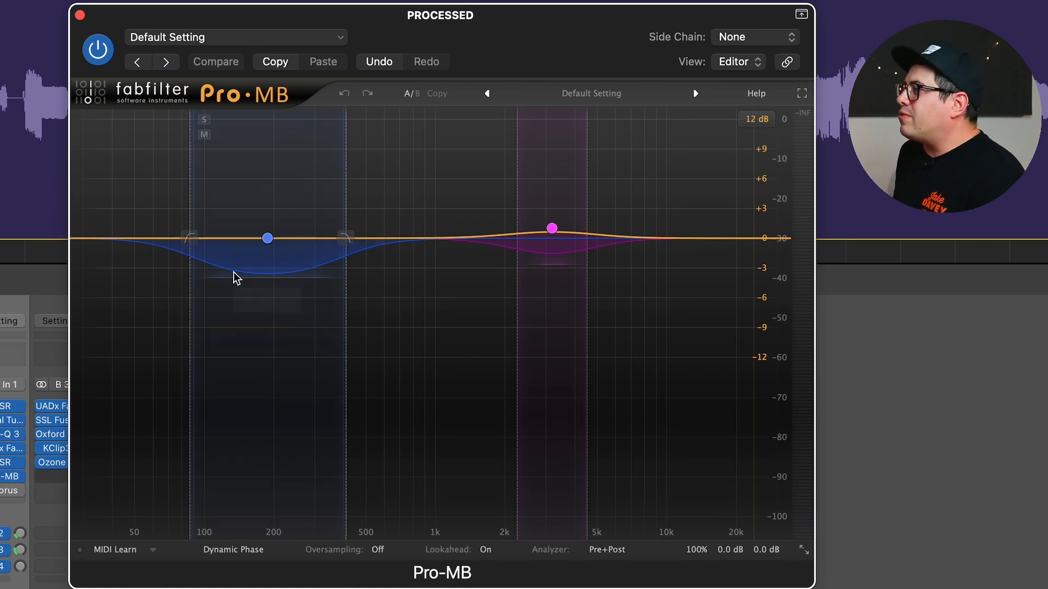
# Open the low band and the 3188 Hz band in Pro-MB to review their compression settings, and close the plug-in window
pyautogui.click(266, 240)
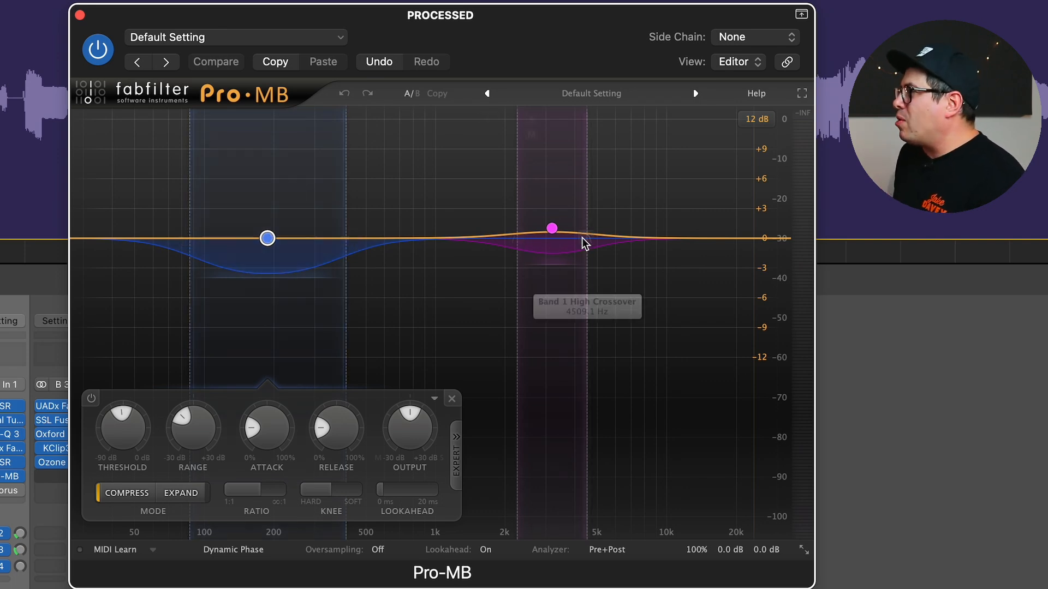
pyautogui.click(564, 295)
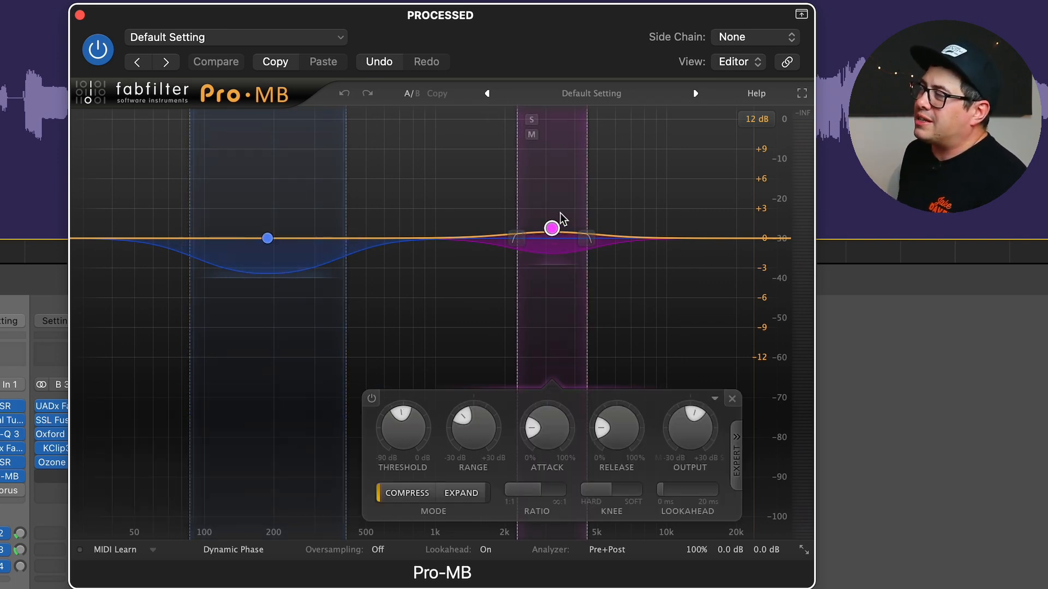
pyautogui.moveTo(552, 229)
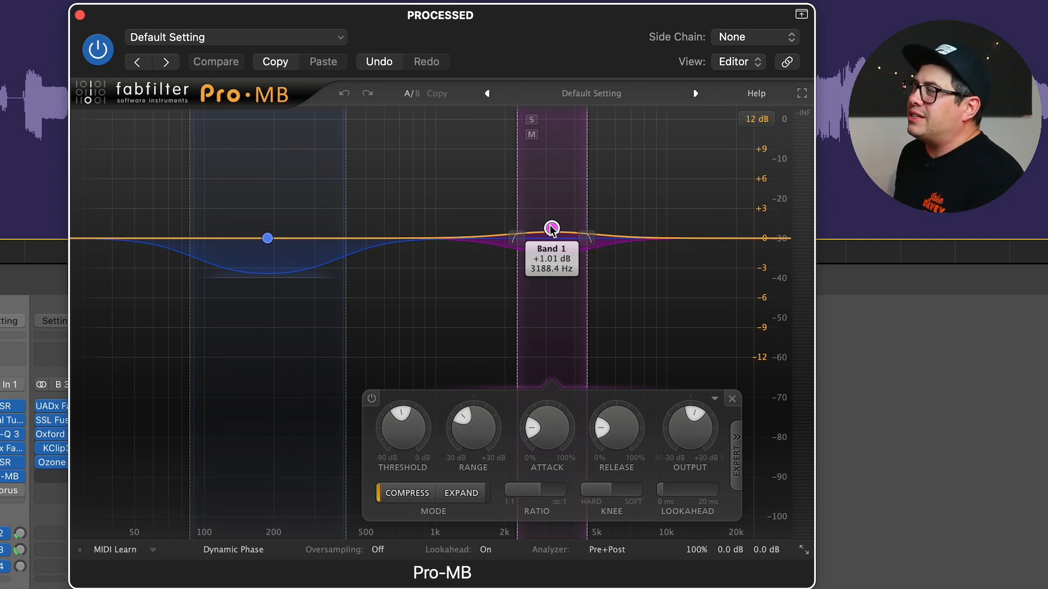
pyautogui.moveTo(474, 408)
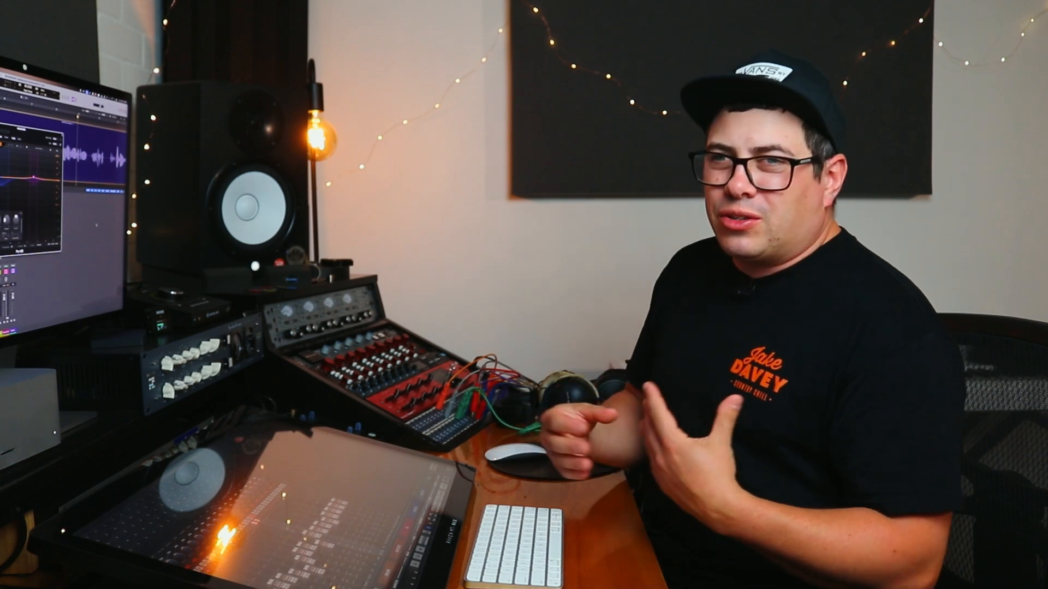
pyautogui.press('super+w')
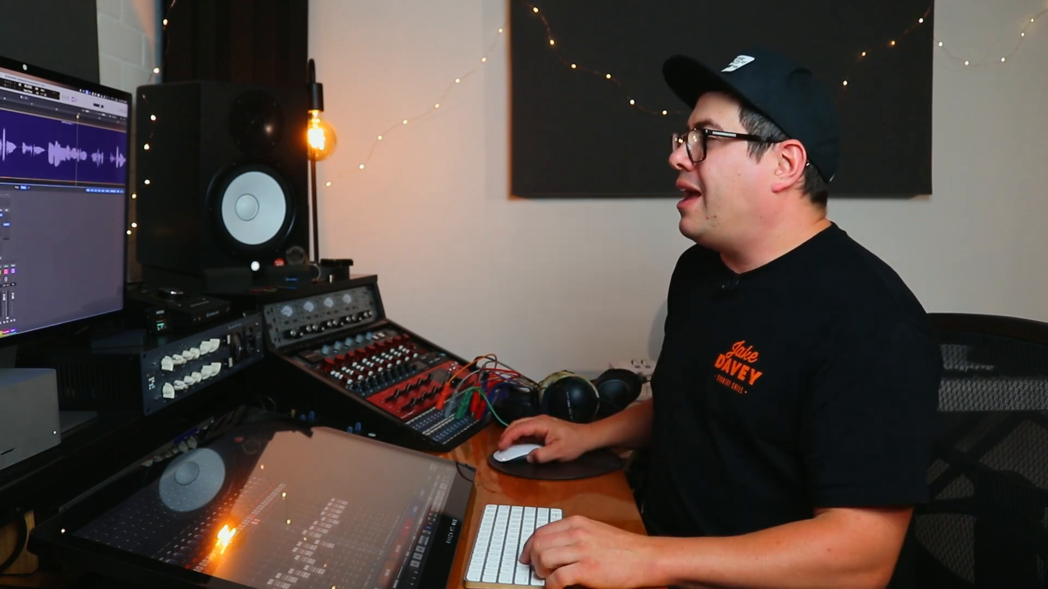
pyautogui.press('v')
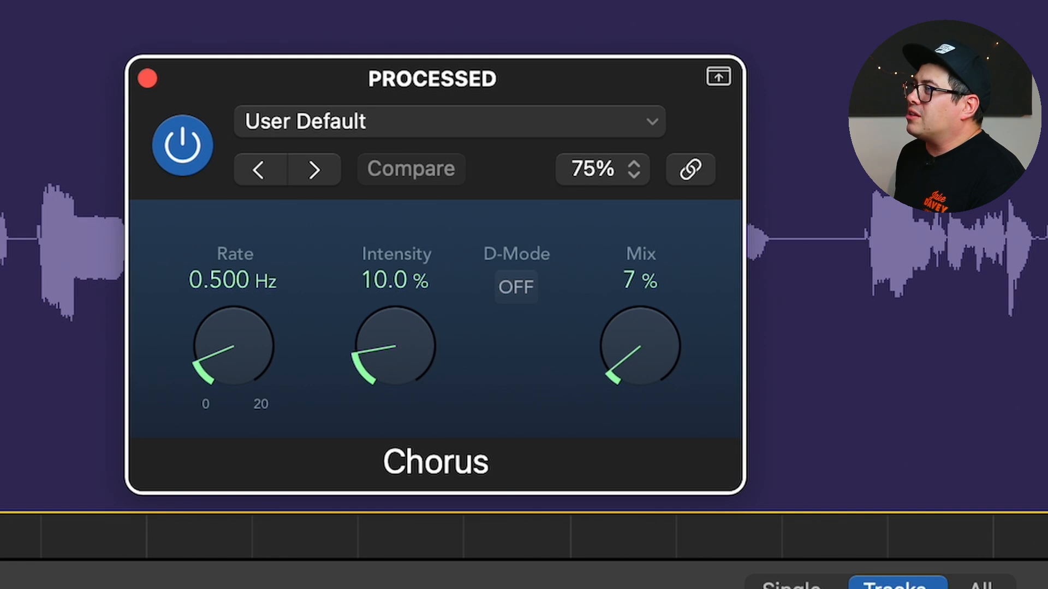
# Vary the Chorus mix through 19 % while playing the vocal to audition a stronger effect
pyautogui.click(1, 46)
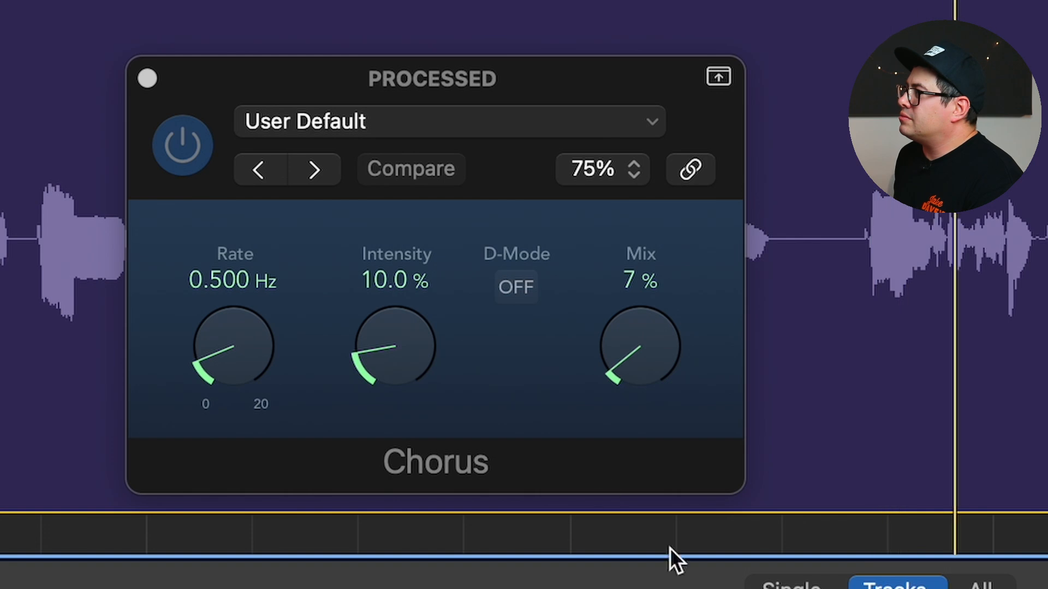
pyautogui.click(637, 350)
pyautogui.moveTo(637, 349); pyautogui.dragTo(689, 140)
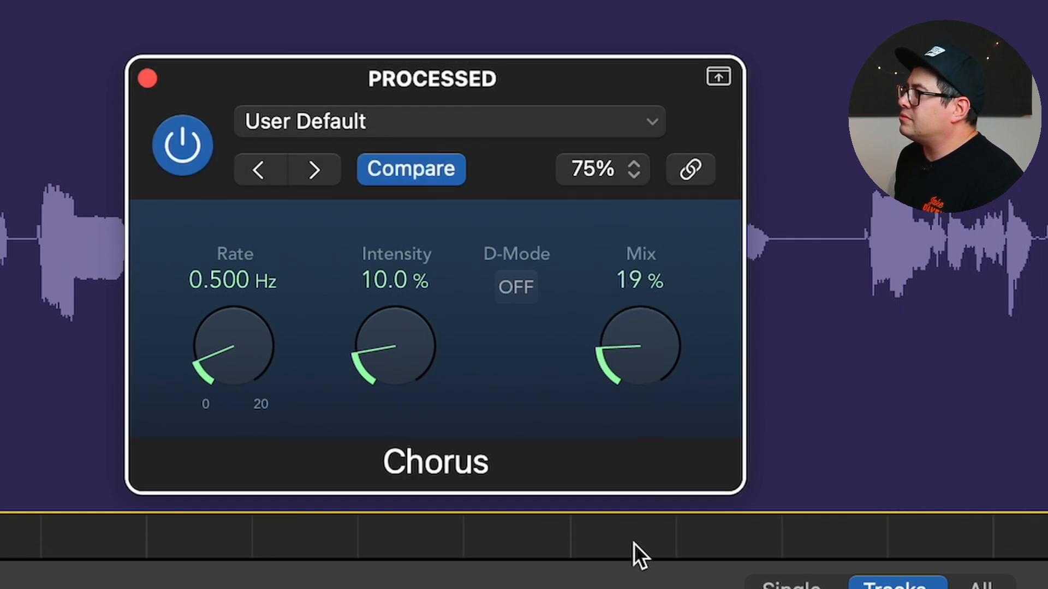
pyautogui.moveTo(636, 567); pyautogui.dragTo(637, 588)
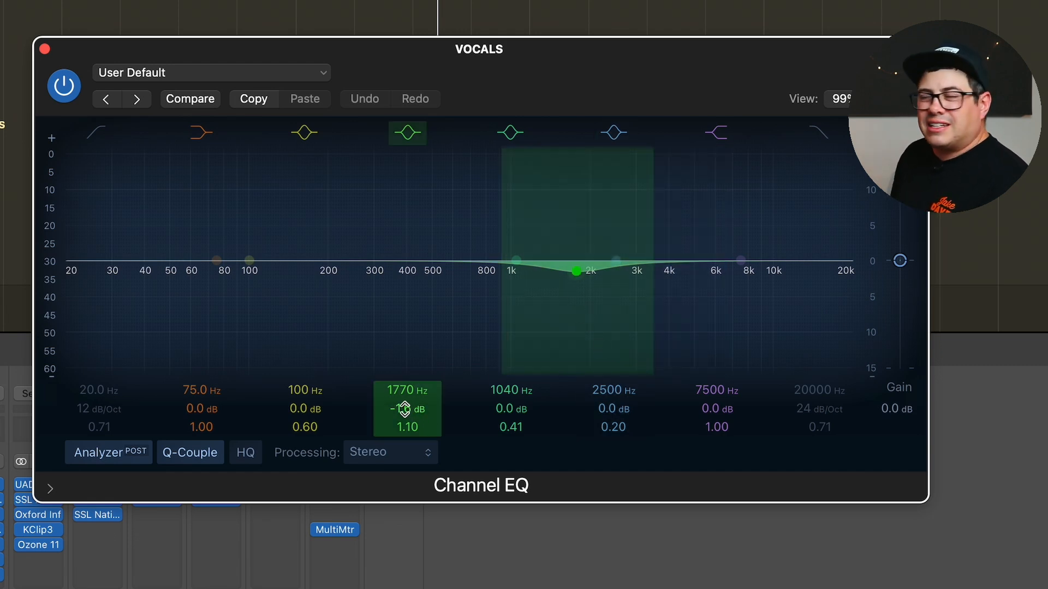
# Check the 1770 Hz cut in the VOCALS Channel EQ, and toggle the Revival module's power to compare the vocal with and without it
pyautogui.moveTo(404, 410)
pyautogui.mouseDown()
pyautogui.moveTo(404, 343)
pyautogui.moveTo(403, 447)
pyautogui.moveTo(404, 345)
pyautogui.moveTo(404, 415)
pyautogui.mouseUp()
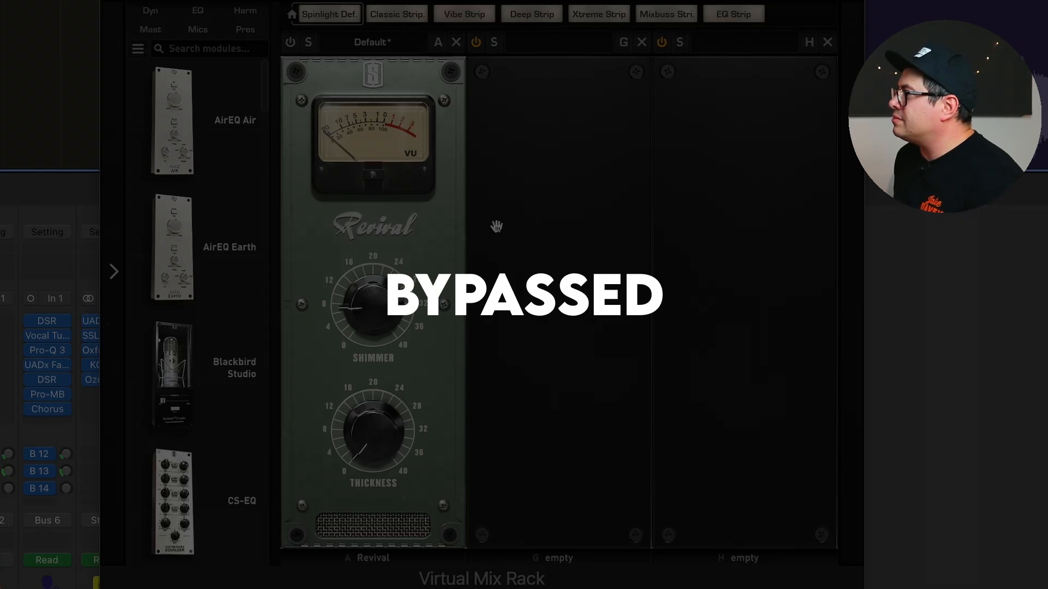
pyautogui.click(290, 41)
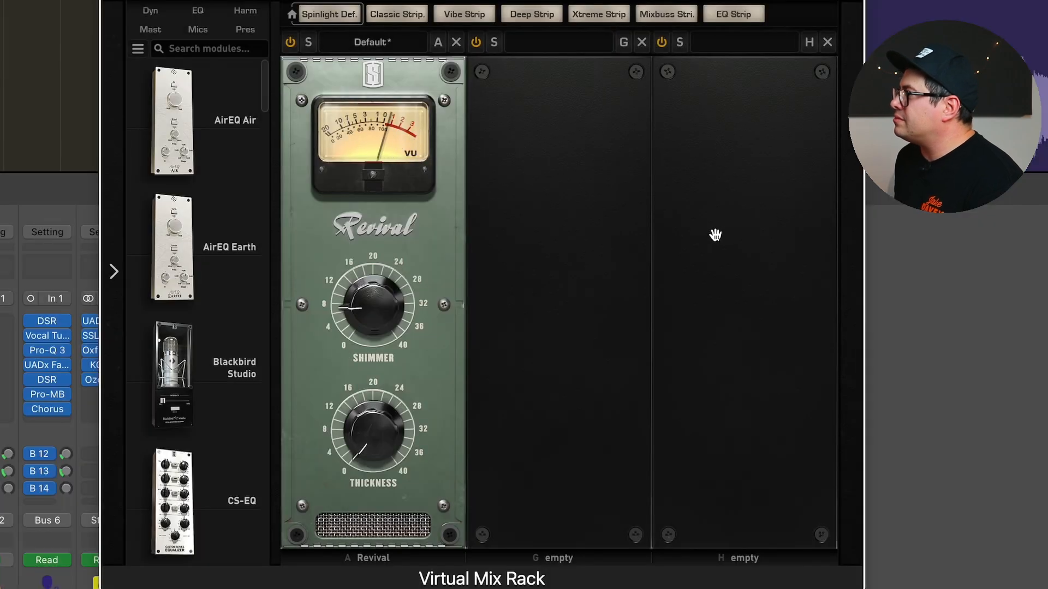
pyautogui.click(288, 43)
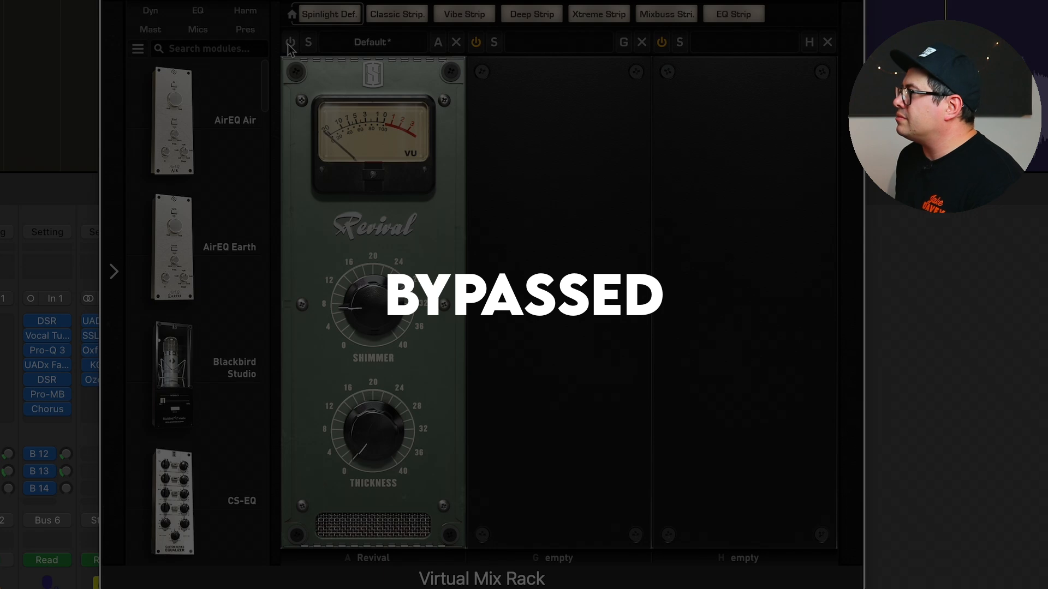
pyautogui.click(288, 43)
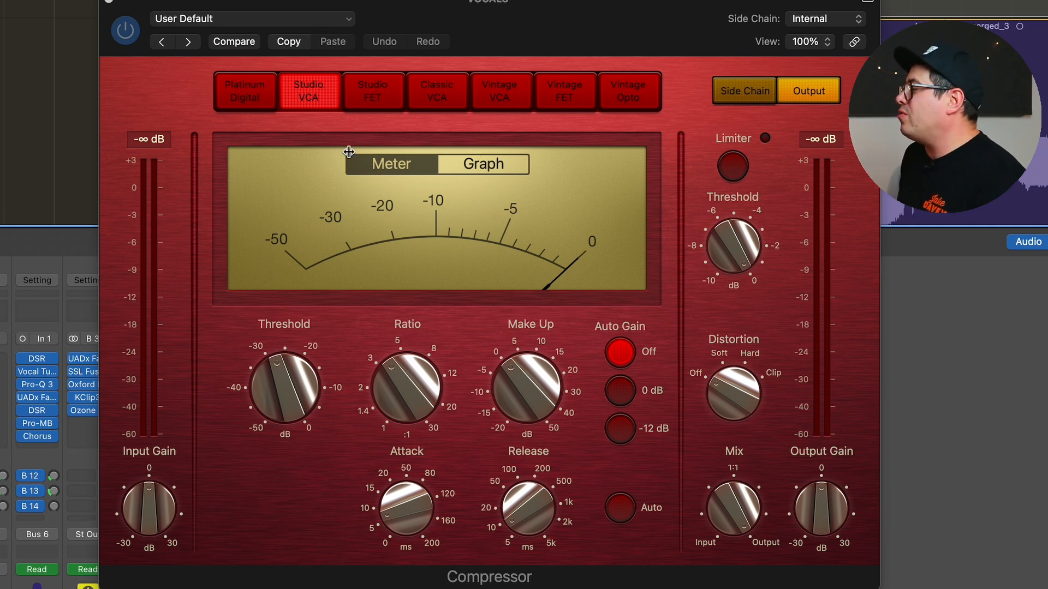
# Review the make-up, ratio, attack and release settings of the Studio VCA compressor on the VOCALS bus
pyautogui.moveTo(533, 350)
pyautogui.moveTo(402, 381)
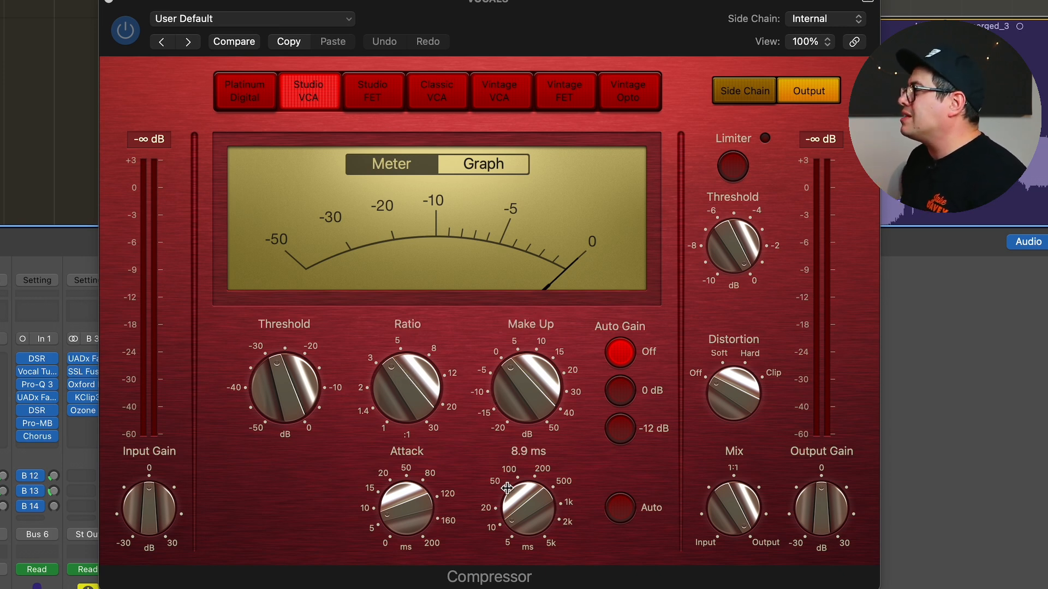
pyautogui.moveTo(399, 516)
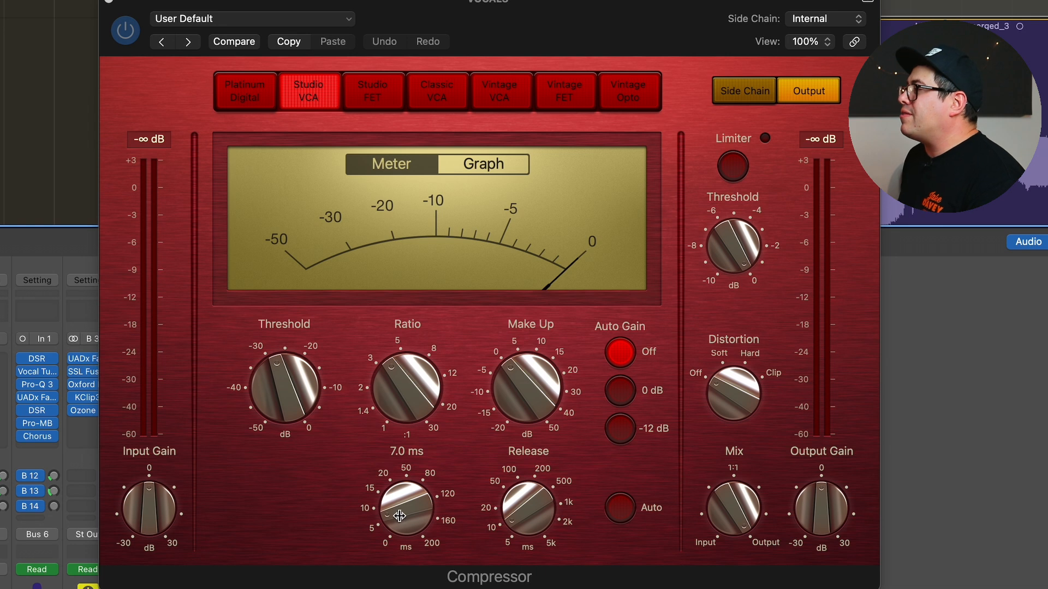
pyautogui.moveTo(535, 516)
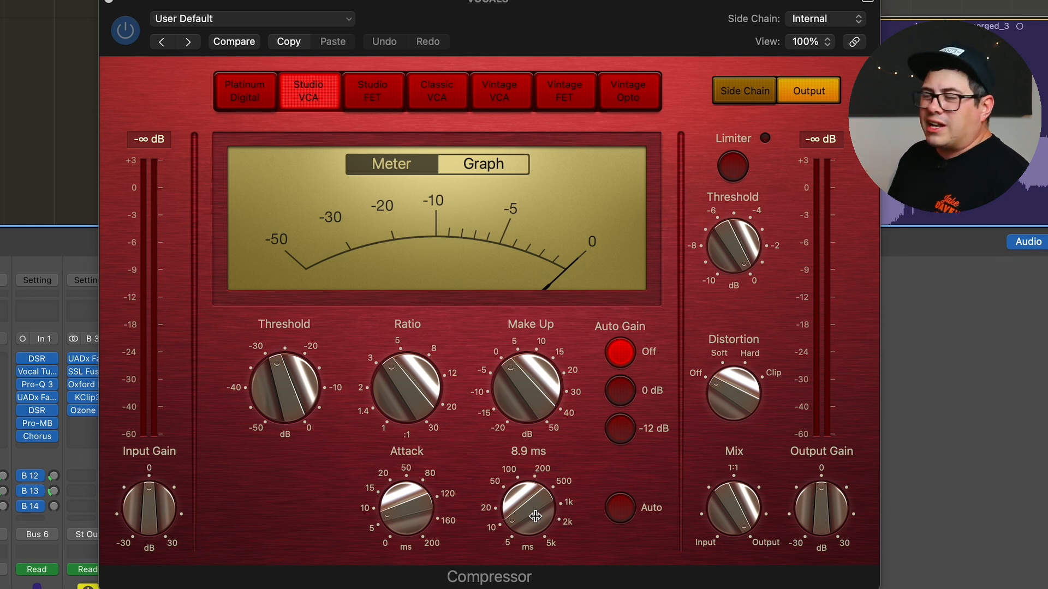
pyautogui.moveTo(531, 403)
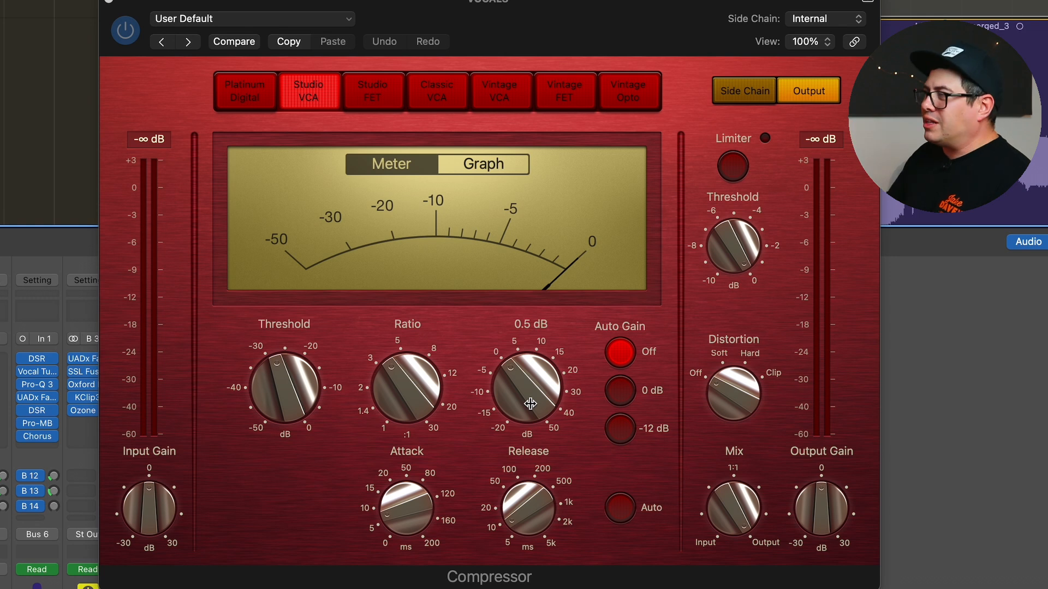
# Play the vocal through the VOCALS compressor to watch its gain reduction, and compare the bypassed and active sound
pyautogui.press('space')
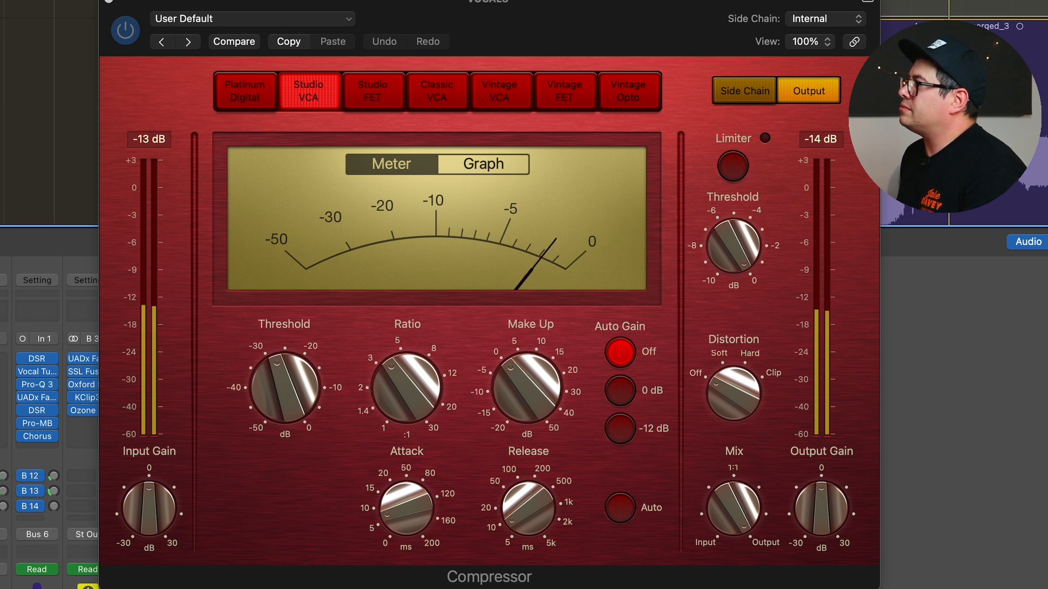
pyautogui.press('space')
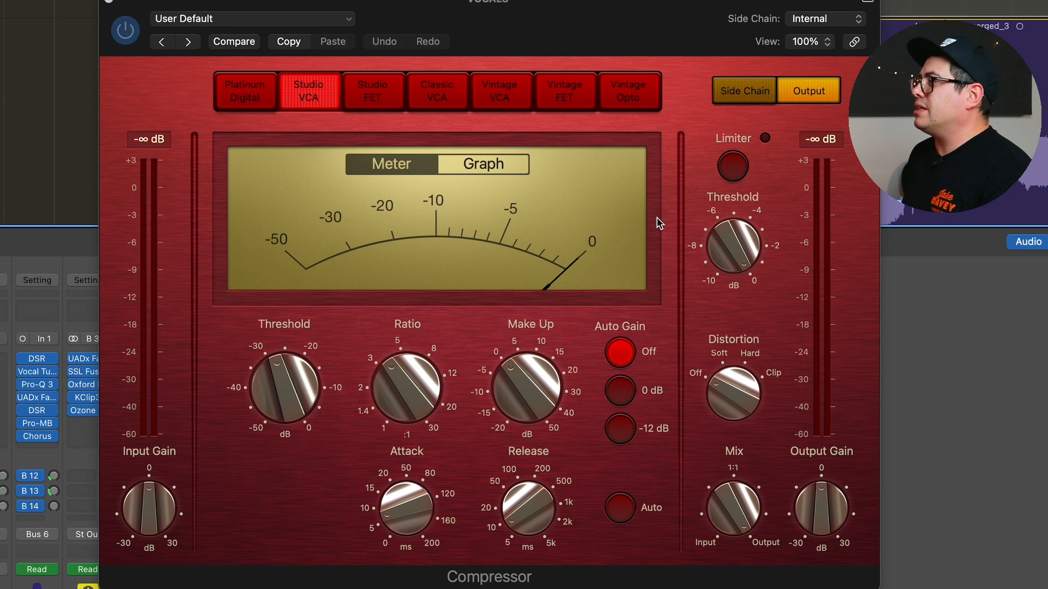
pyautogui.click(786, 91)
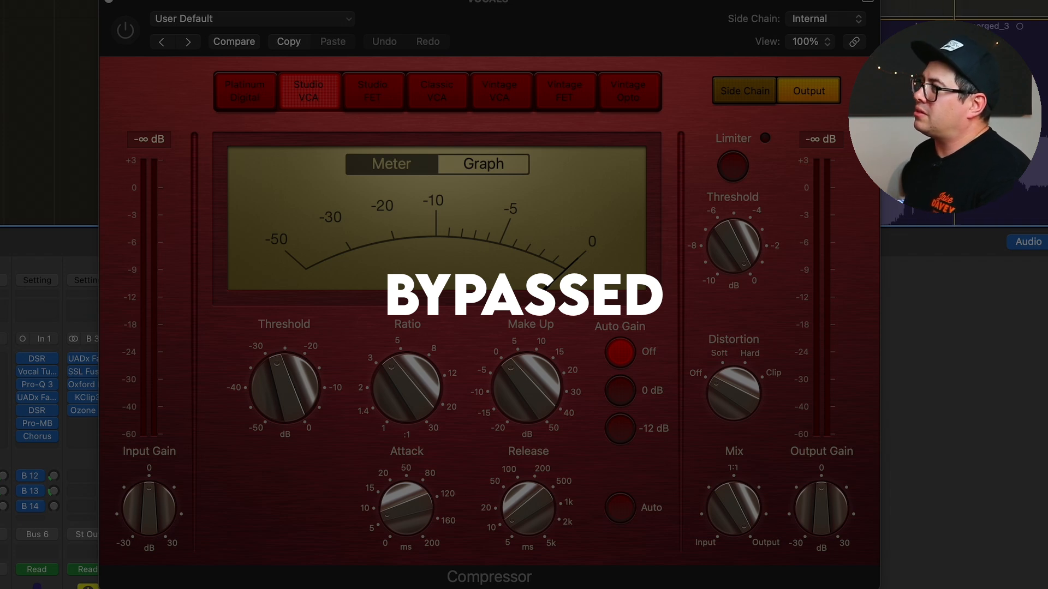
pyautogui.click(125, 30)
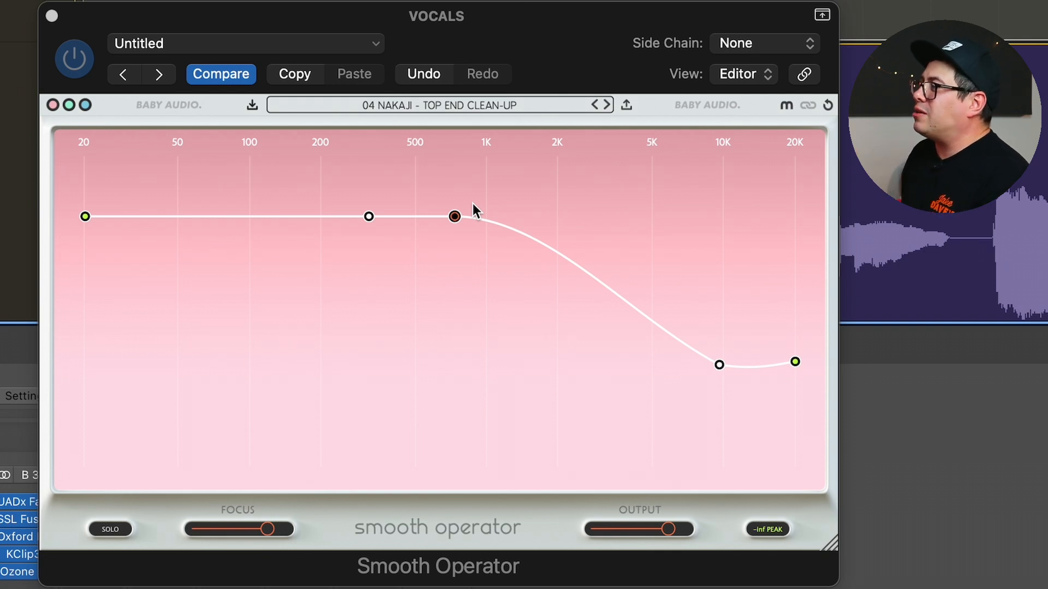
# Play the vocal through Smooth Operator with the Top End Clean-Up preset, and toggle its bypass to compare the sound
pyautogui.press('space')
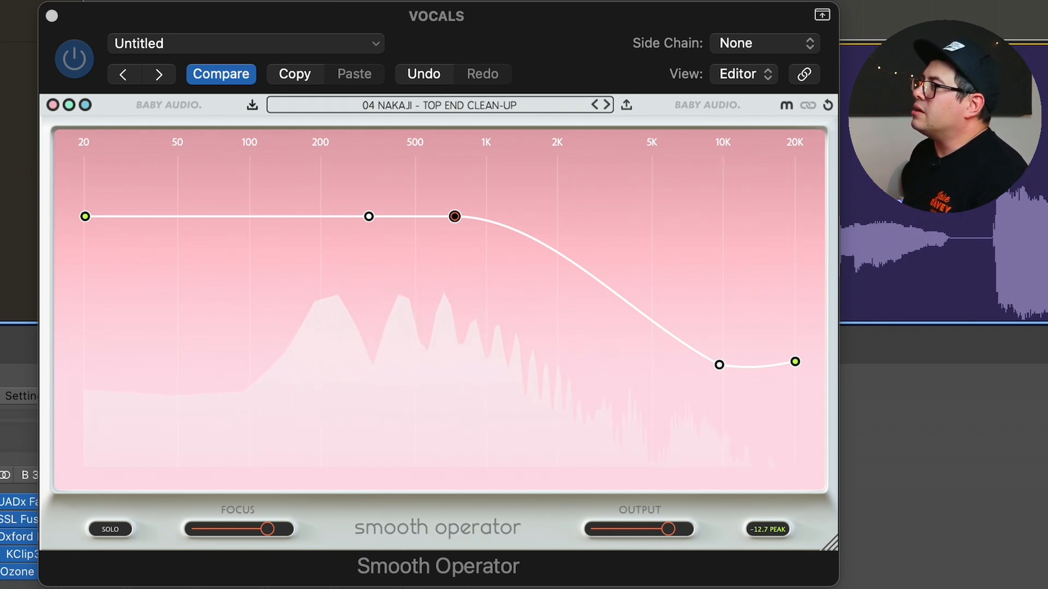
pyautogui.press('space')
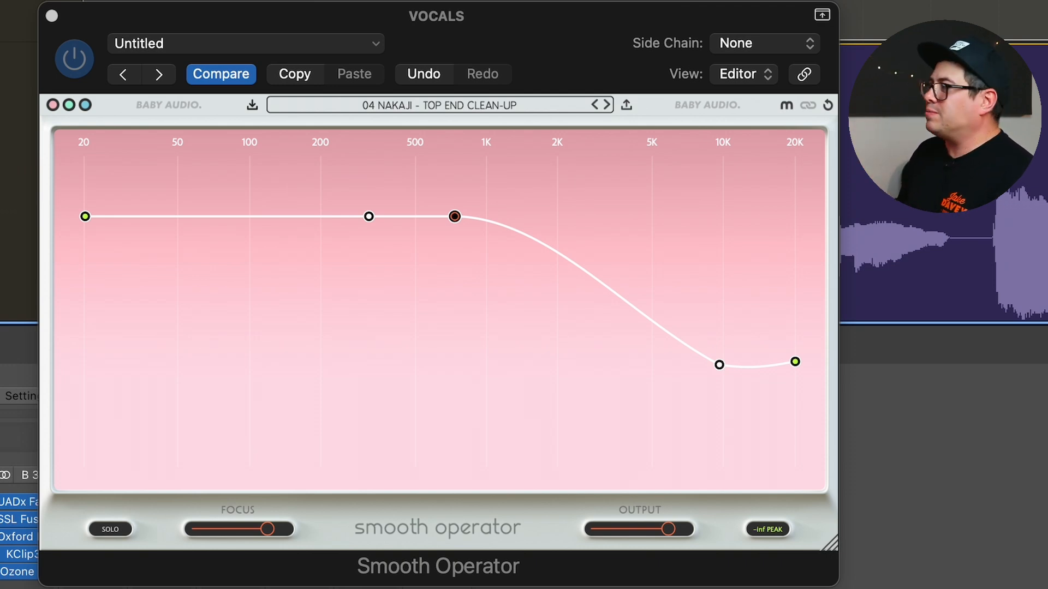
pyautogui.press('space')
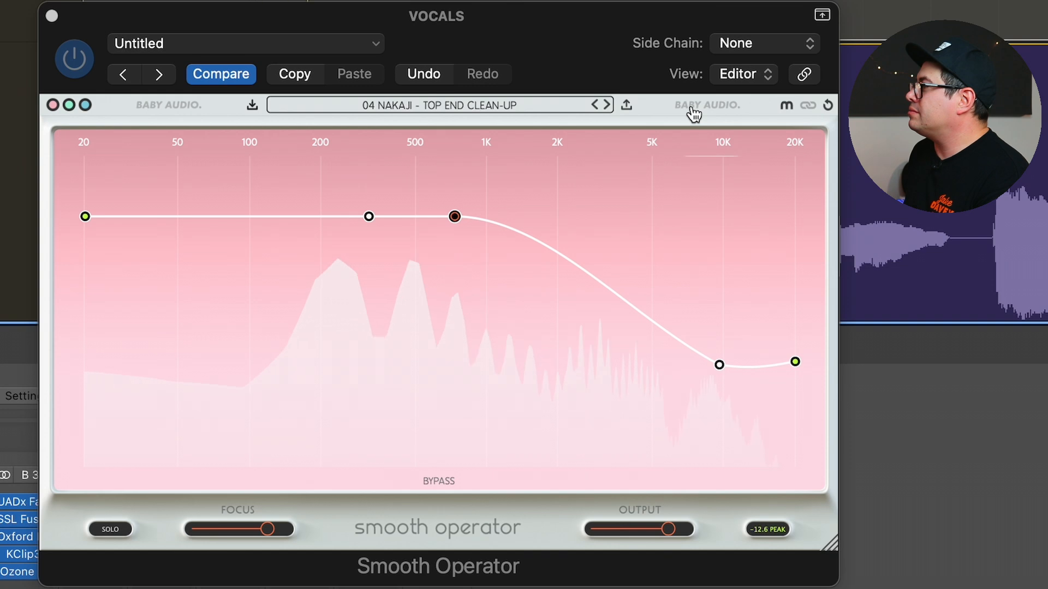
pyautogui.click(692, 106)
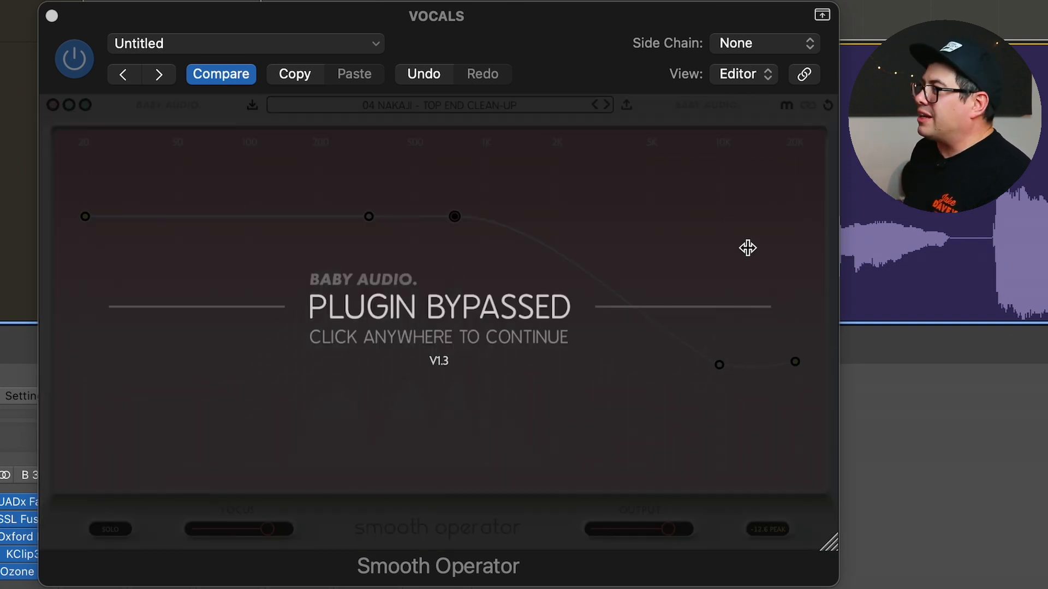
pyautogui.click(726, 116)
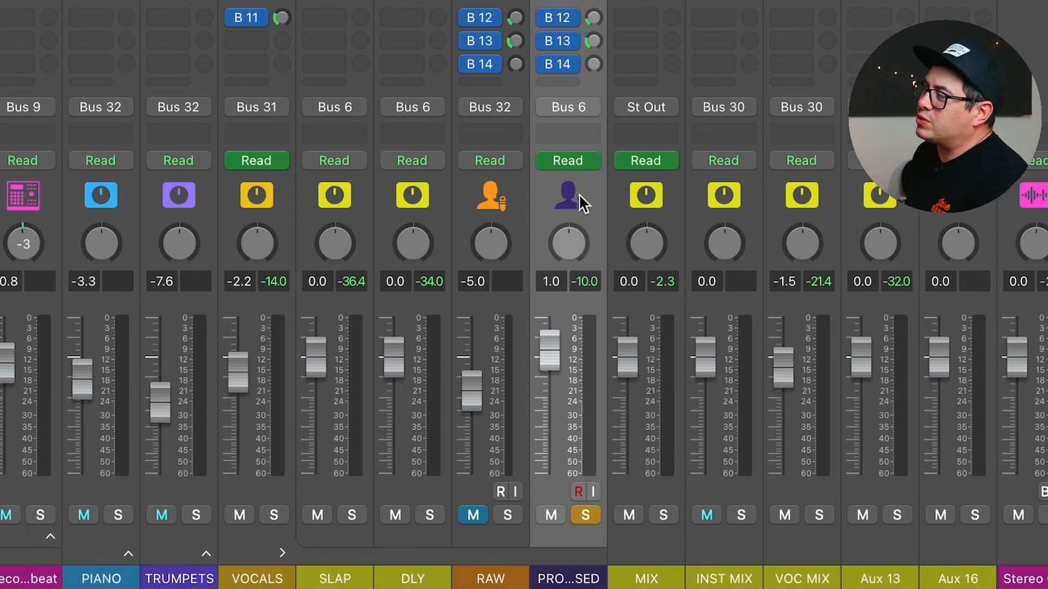
# Review the sends of the processed vocal in the mixer and select the SLAP and DLY channels they feed
pyautogui.moveTo(570, 15)
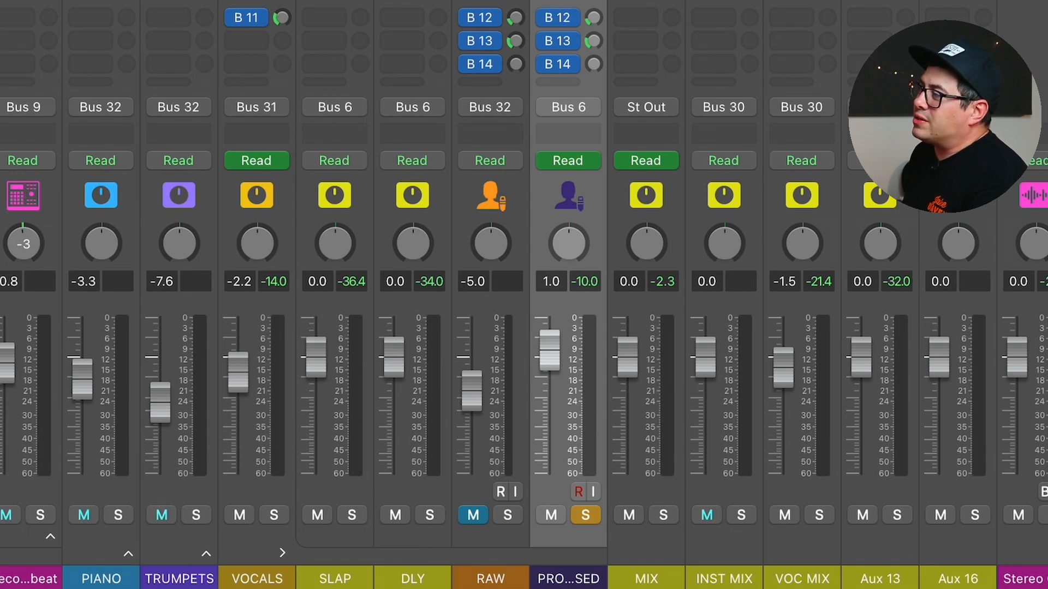
pyautogui.click(351, 187)
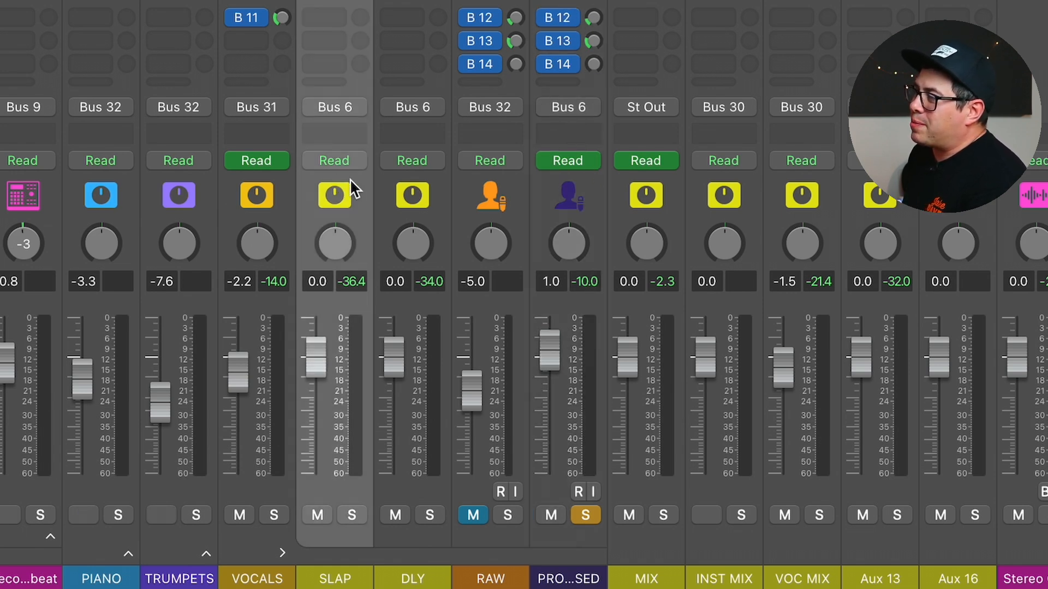
pyautogui.click(403, 197)
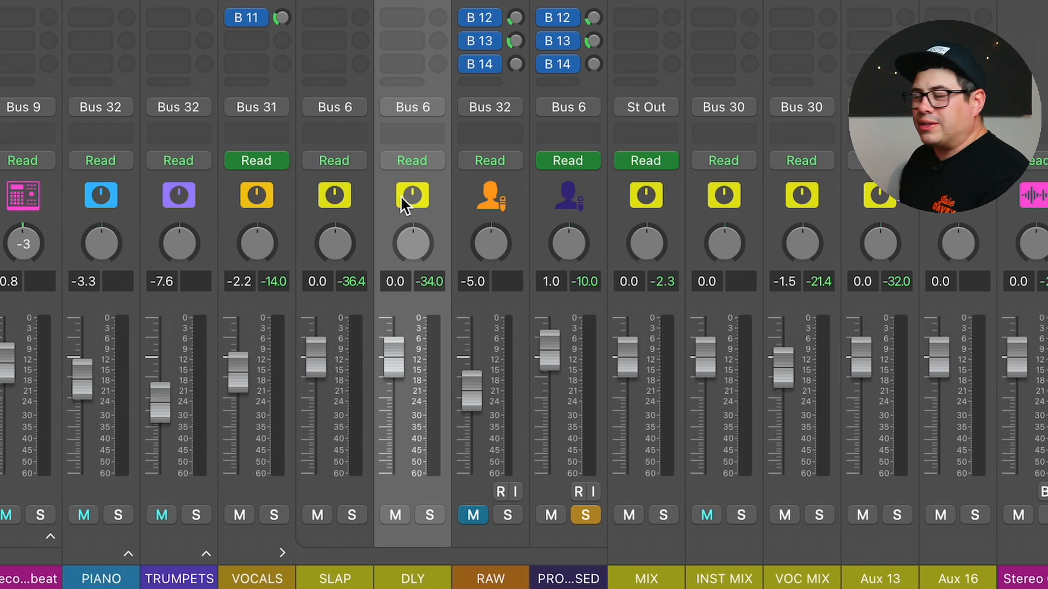
pyautogui.keyDown('shift'); pyautogui.click(351, 204); pyautogui.keyUp('shift')
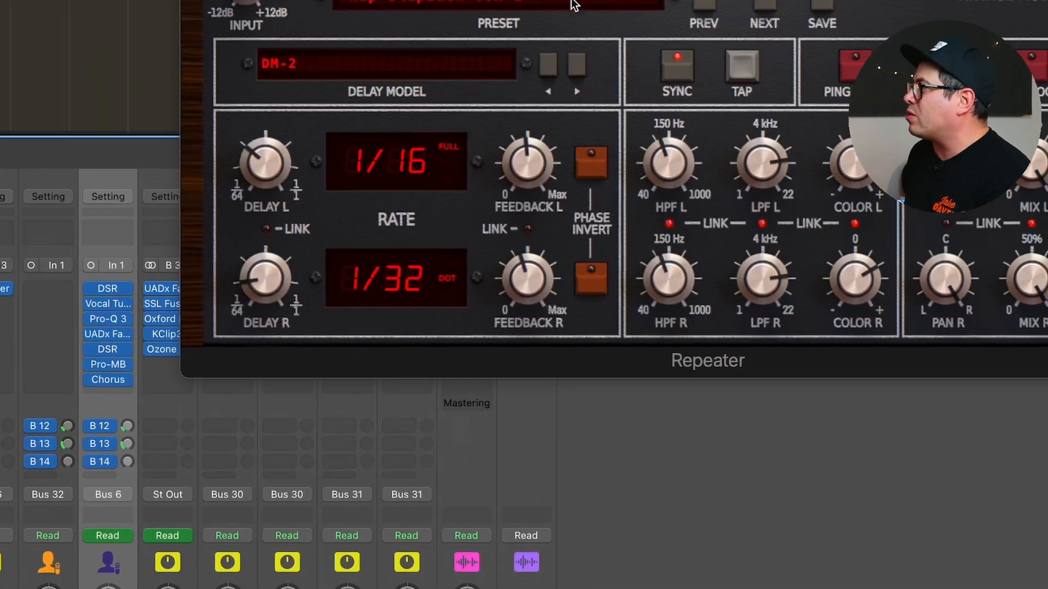
# Open the preset browser of the Repeater delay on SLAP to show Rap Slapback Vox 1, and close the plug-in
pyautogui.click(371, 175)
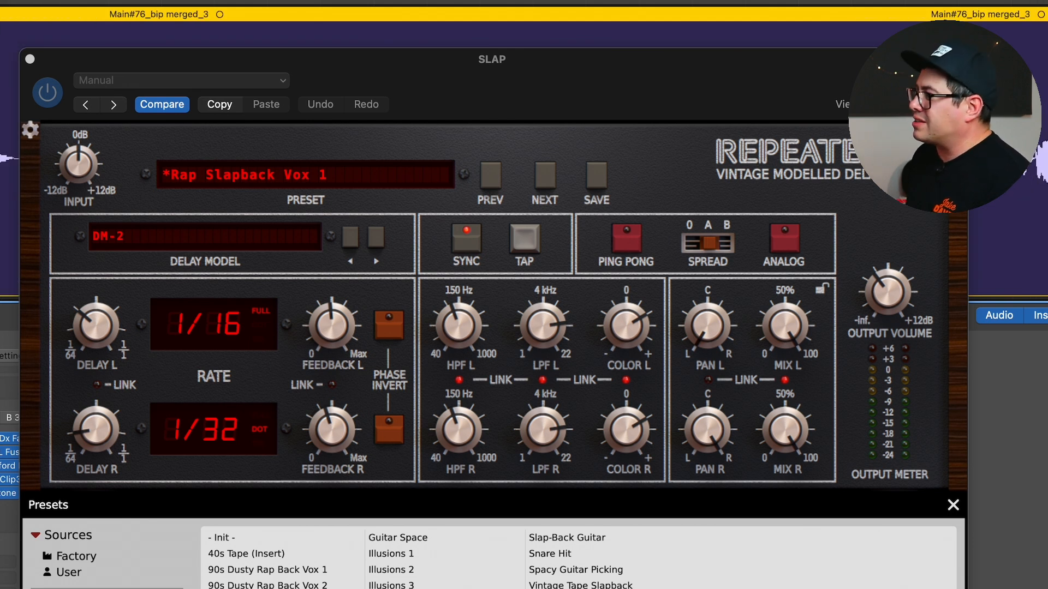
pyautogui.click(30, 59)
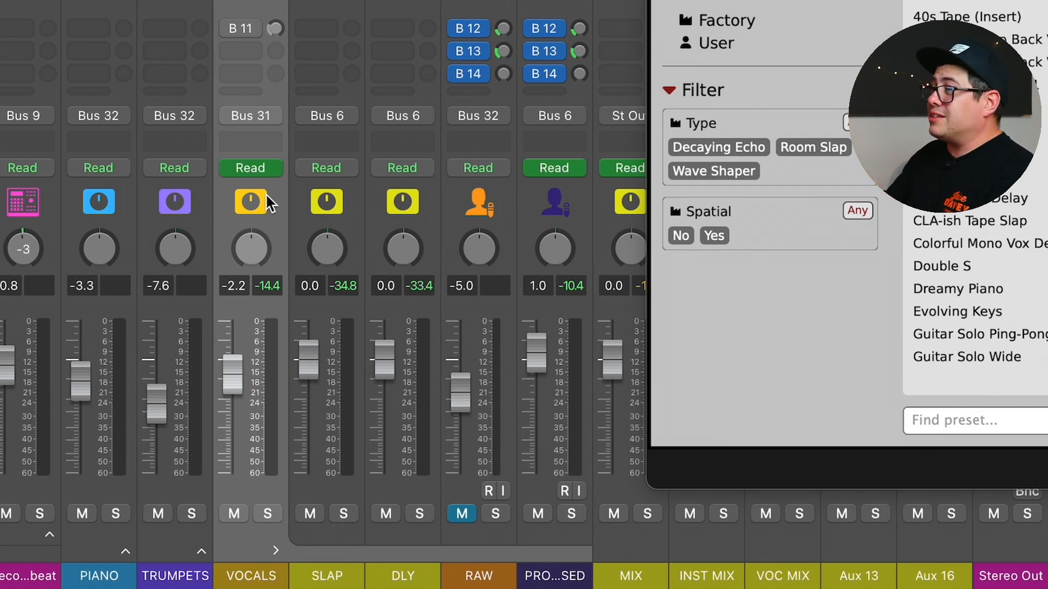
# Locate the VOCALS reverb send, and move the Aux 13 Channel EQ window aside to reveal all ValhallaVintageVerb settings
pyautogui.moveTo(228, 31)
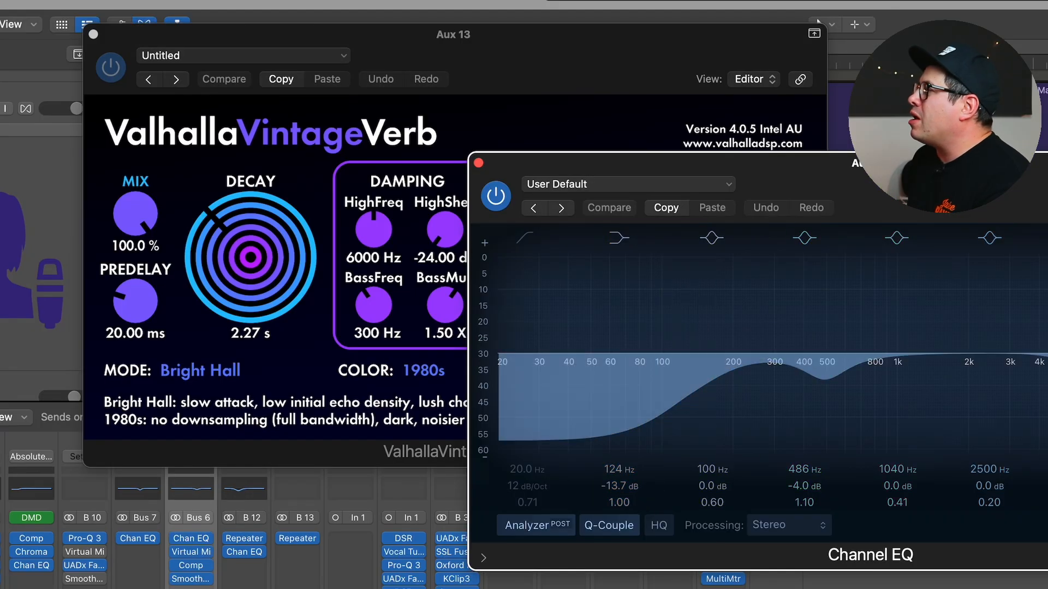
pyautogui.moveTo(979, 192); pyautogui.dragTo(600, 57)
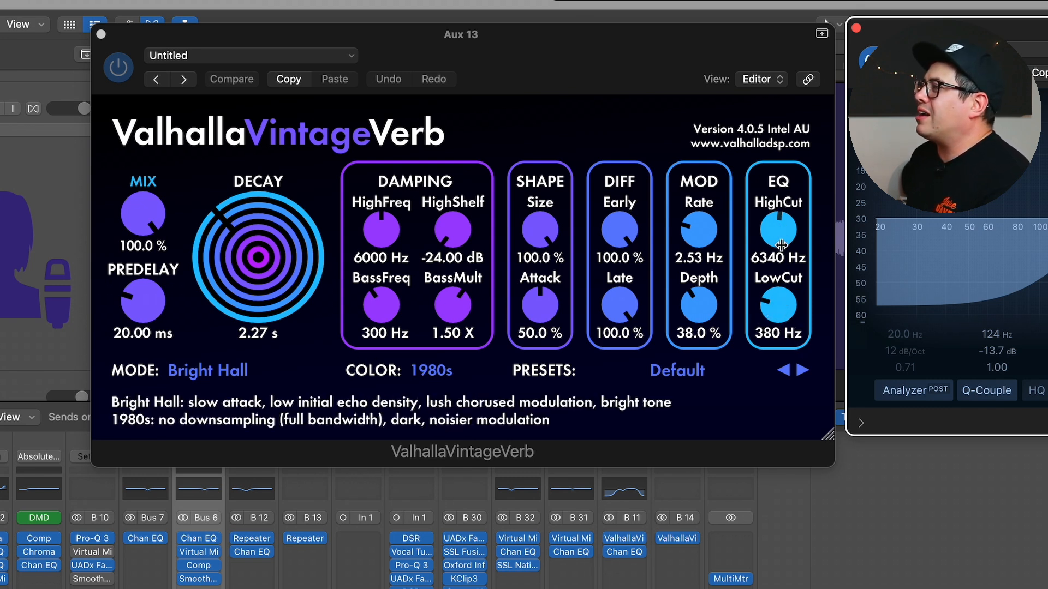
# Play the vocal and switch the Channel EQ on Aux 13 off and back on to compare the reverb with and without filtering
pyautogui.press('space')
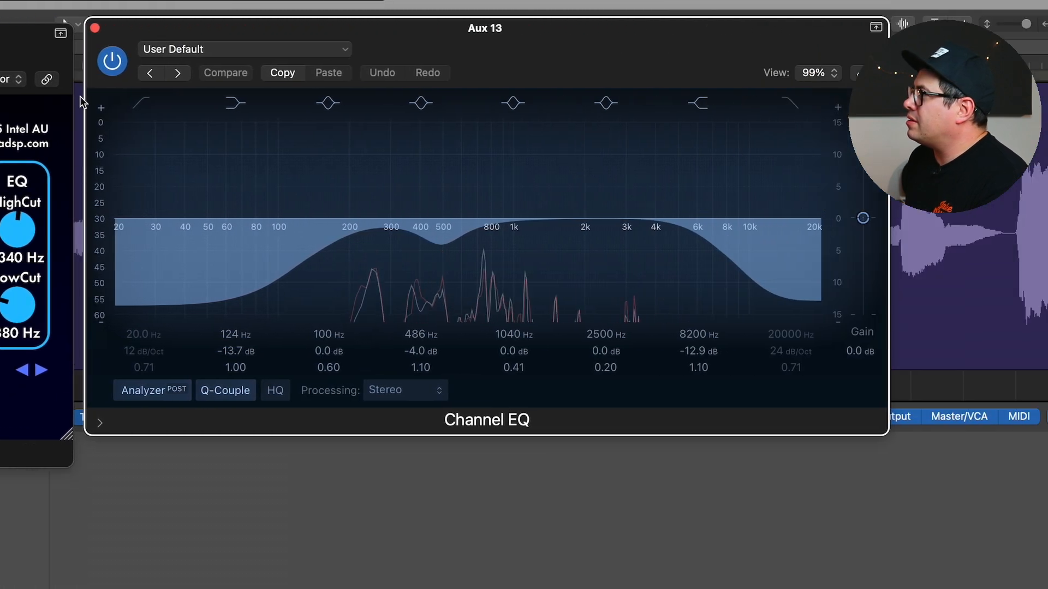
pyautogui.click(113, 54)
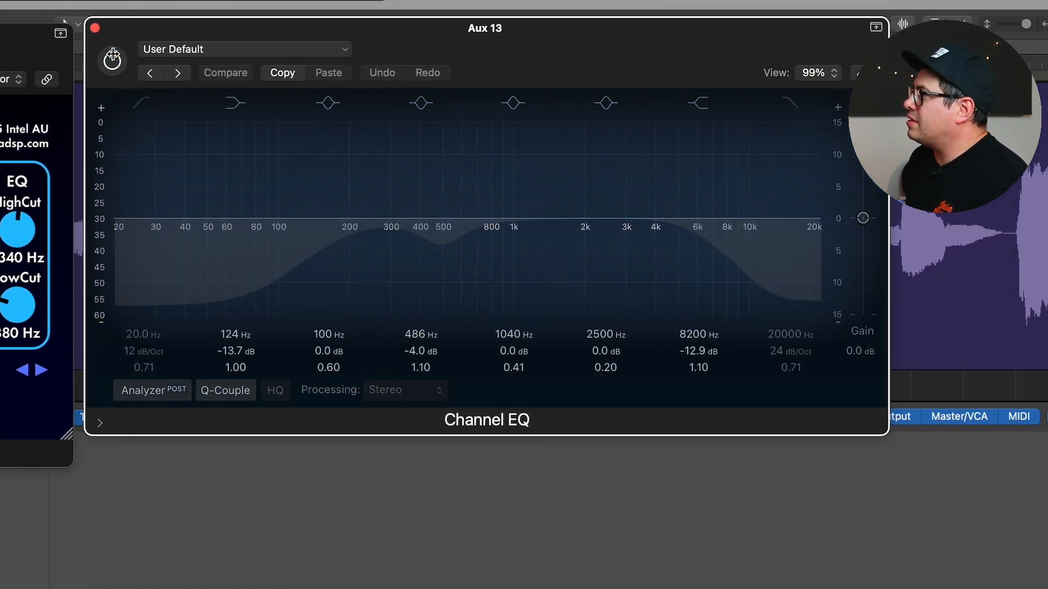
pyautogui.click(113, 54)
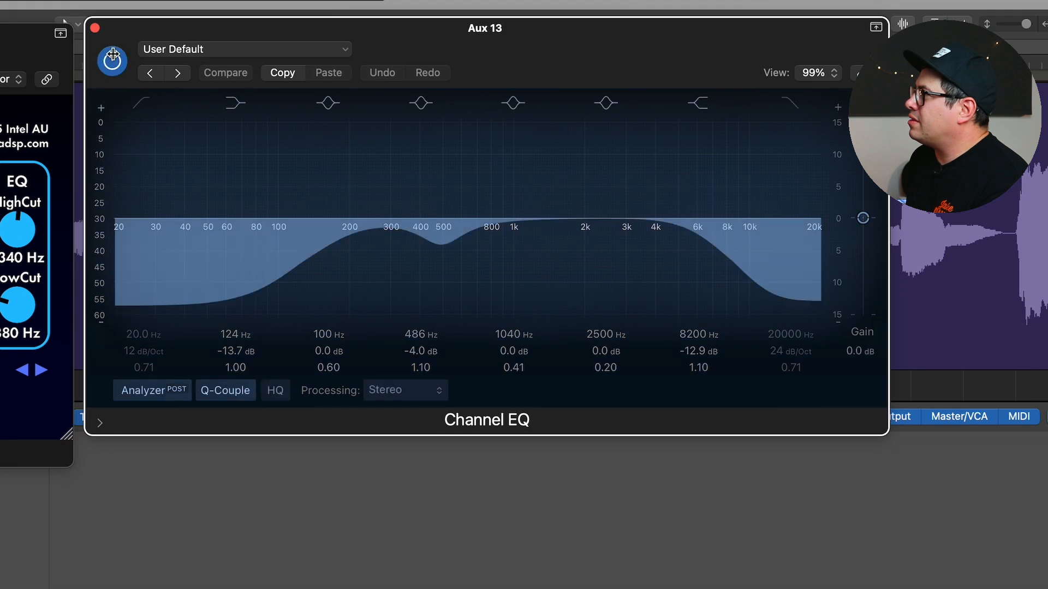